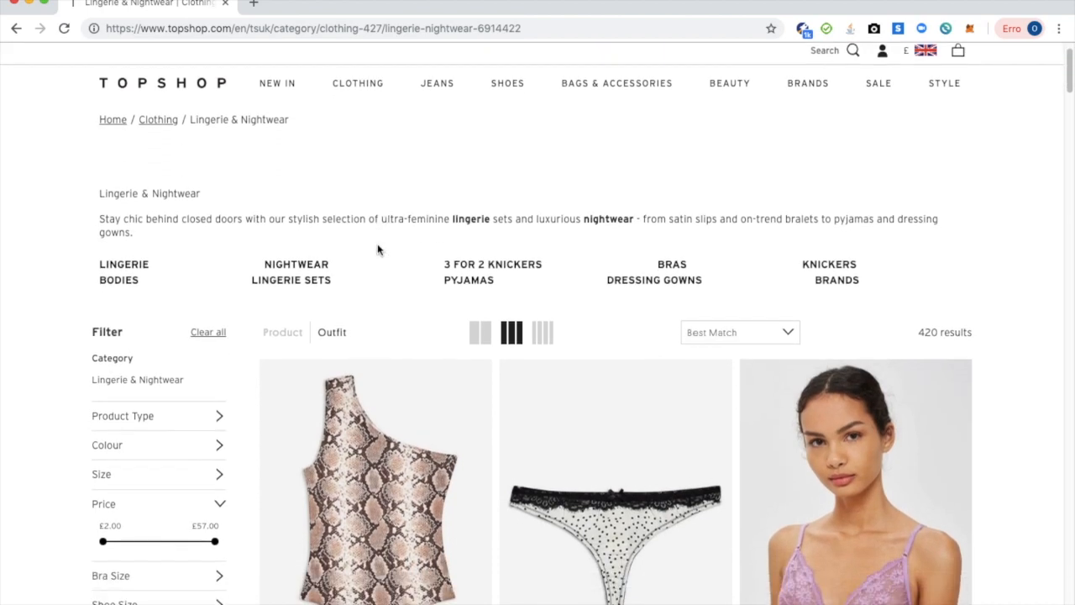
Browse the Lingerie & Nightwear listing for a full-figure model photo and open the Underwear Set by Tommy Hilfiger.
scroll(379, 258, "down", 8)
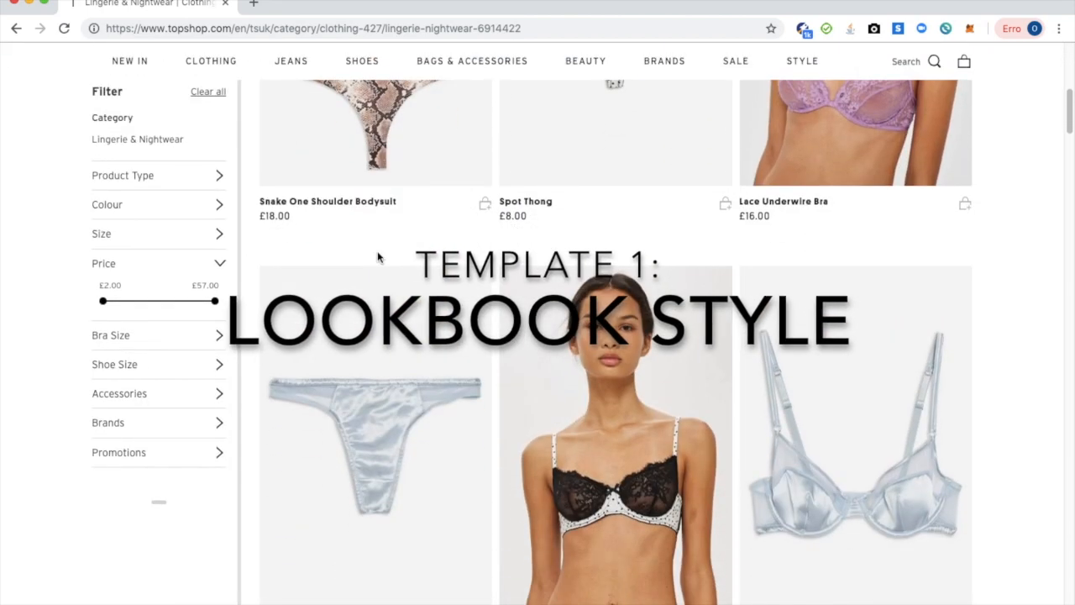
scroll(379, 258, "down", 15)
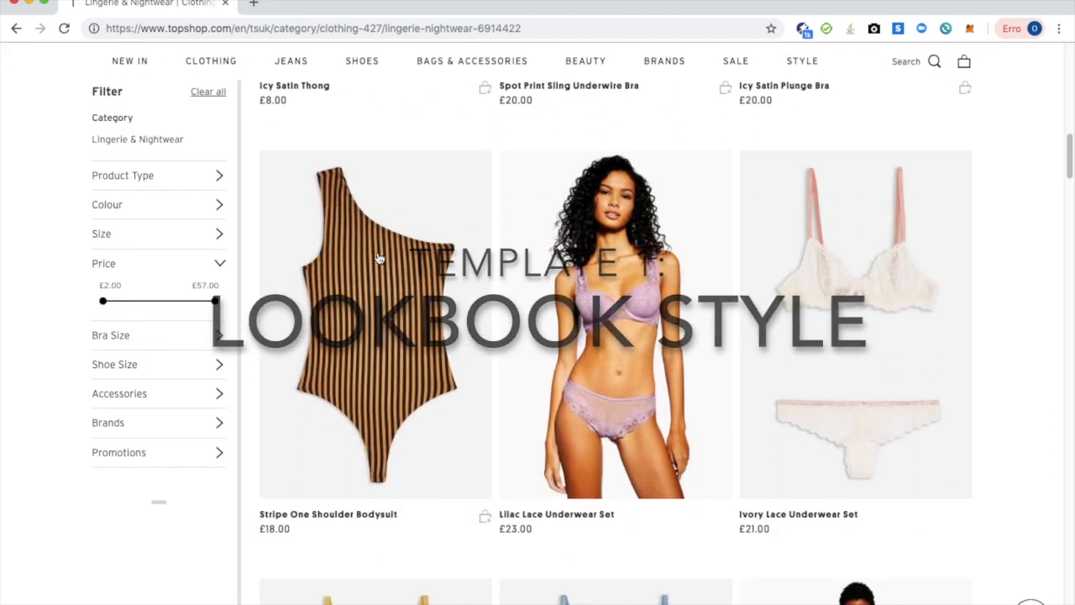
scroll(718, 570, "up", 3)
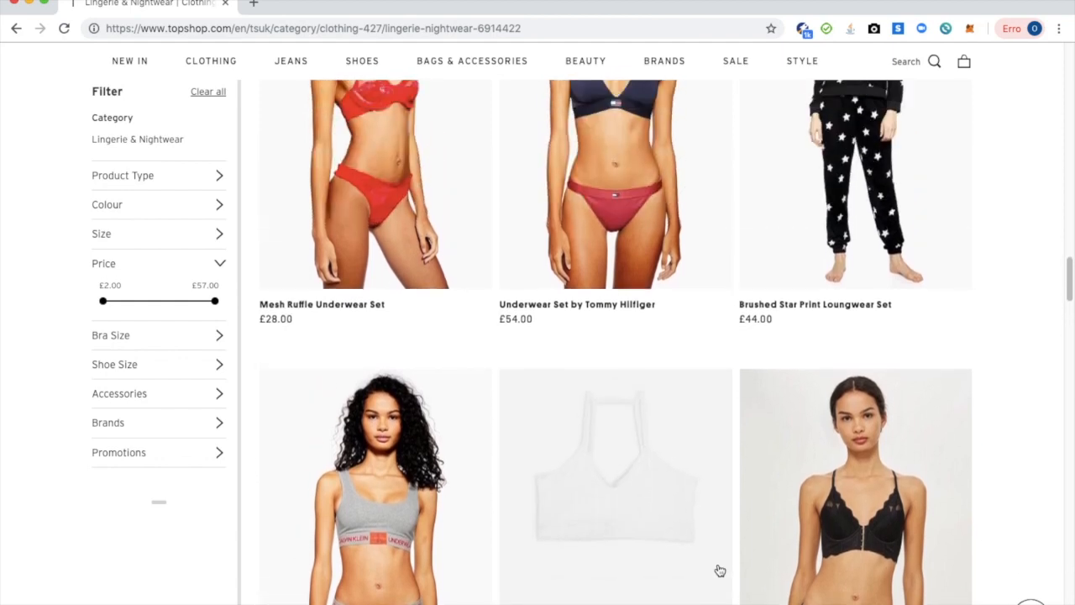
left_click(573, 267)
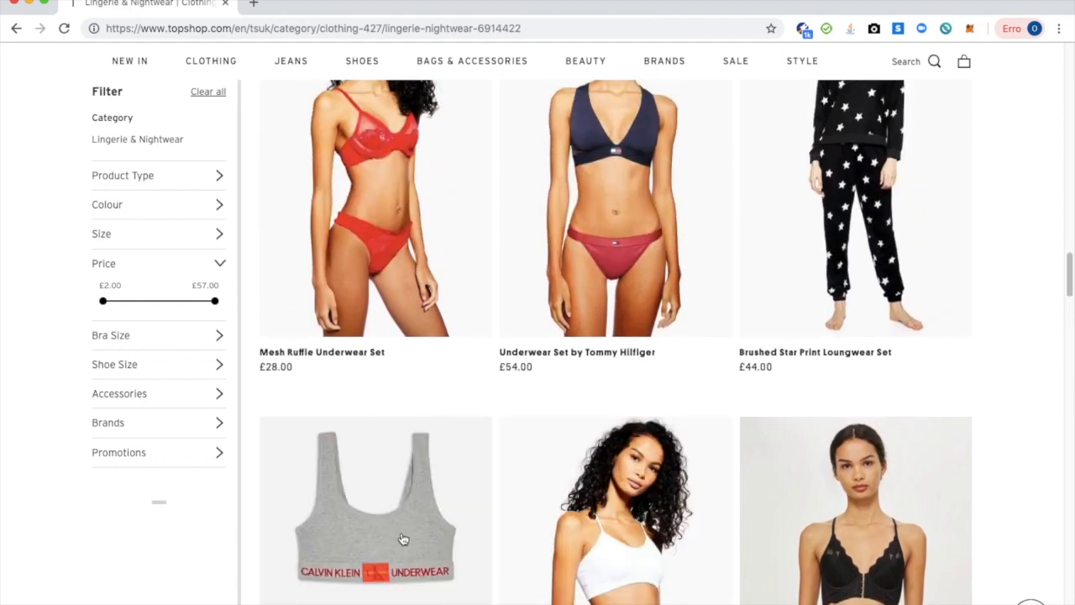
Look through the product page and open the grey satin stripe pyjama shorts from the recently viewed items.
scroll(403, 541, "down", 3)
scroll(495, 529, "down", 1)
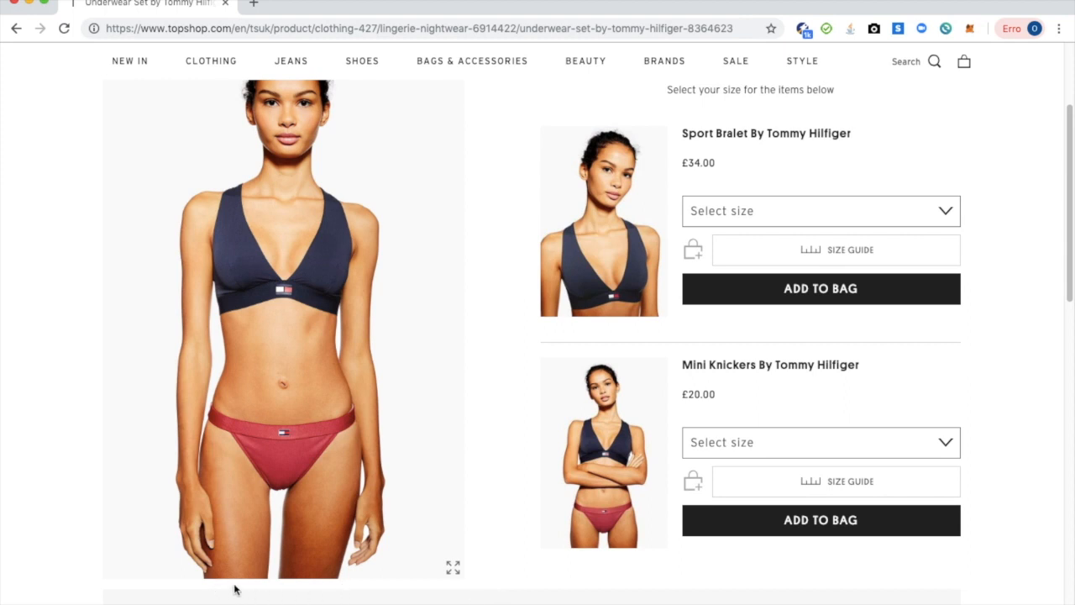
scroll(245, 598, "down", 1)
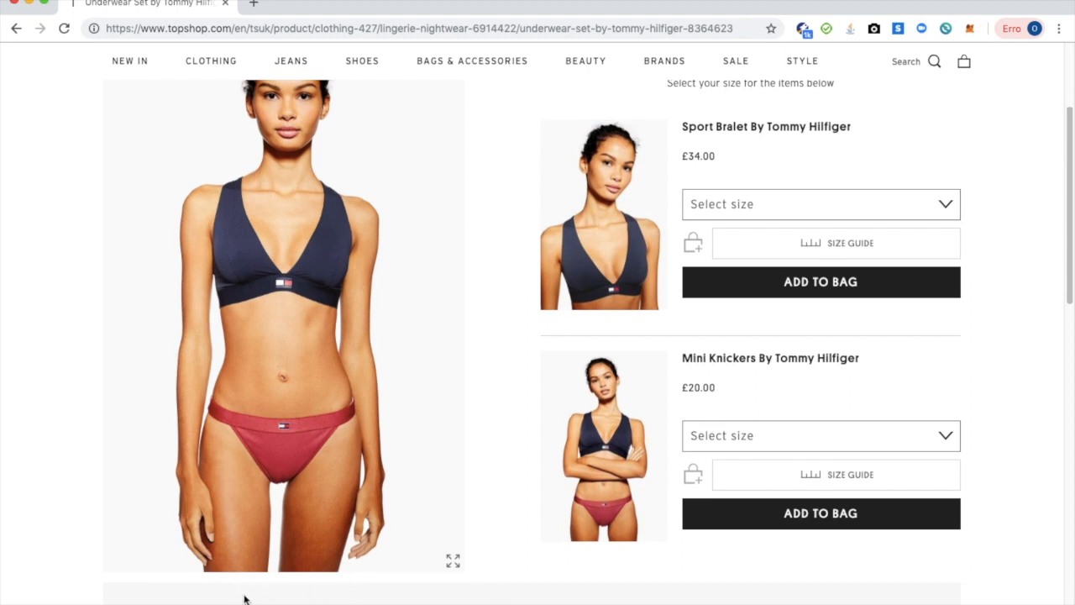
scroll(245, 598, "down", 1)
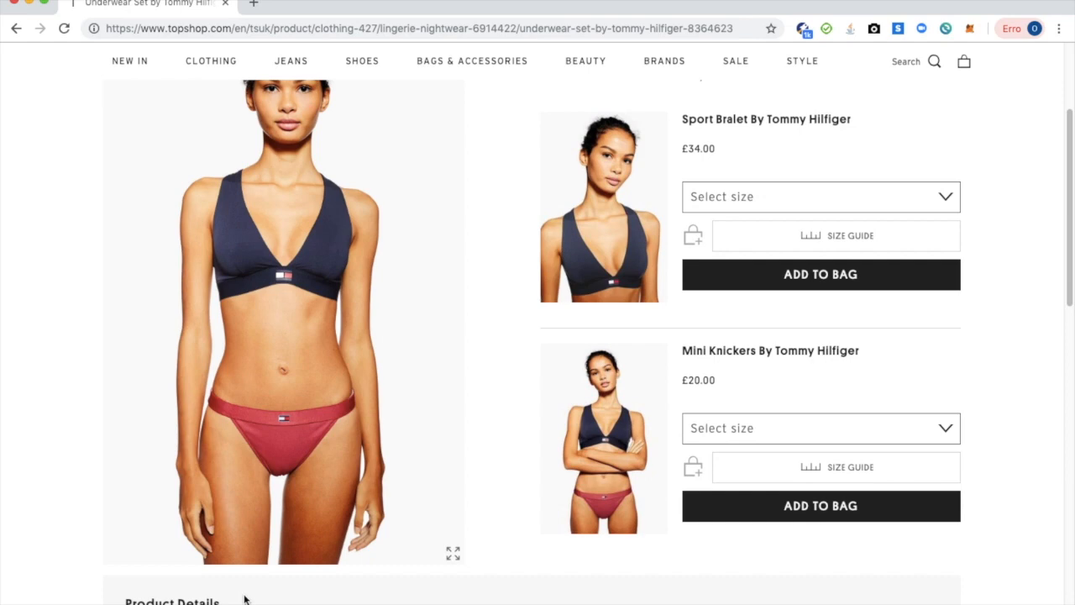
scroll(246, 598, "down", 10)
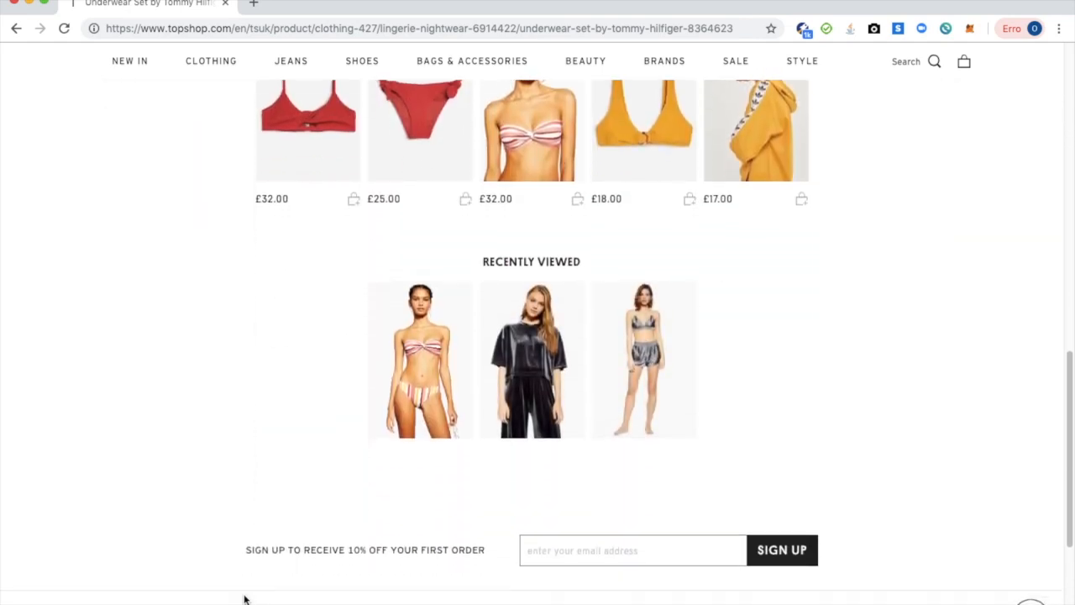
left_click(644, 490)
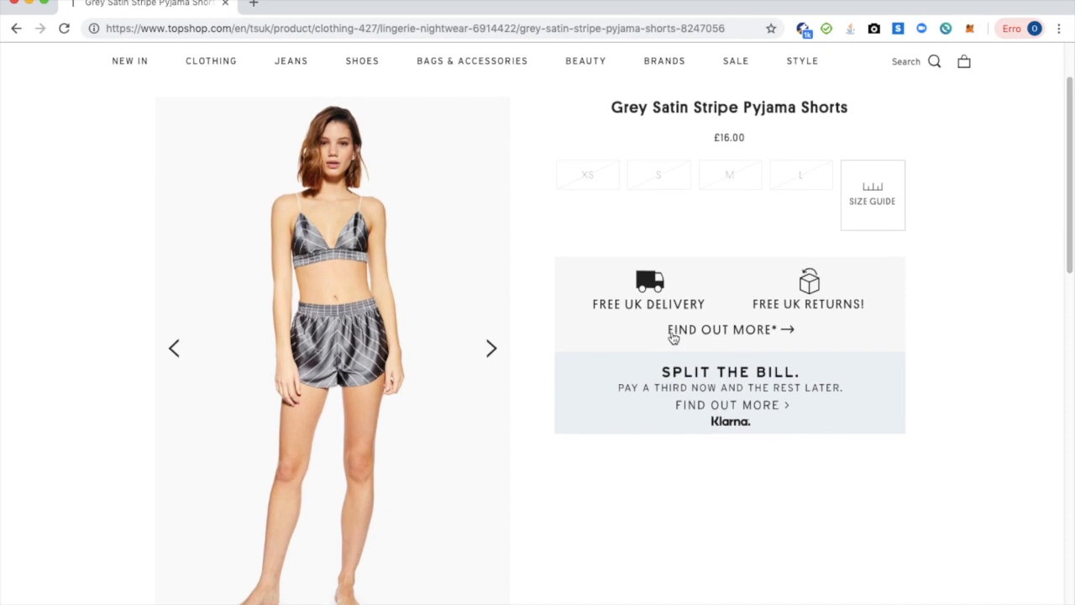
Open the back-view photo of the pyjama shorts in a new tab and view it at full size.
left_click(492, 350)
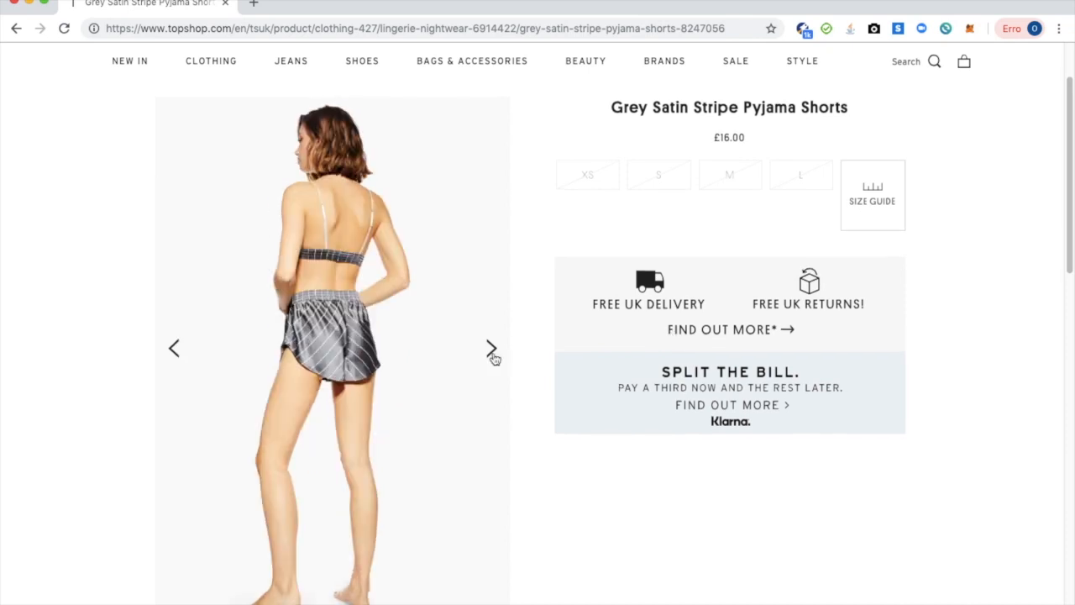
left_click(411, 423)
right_click(407, 461)
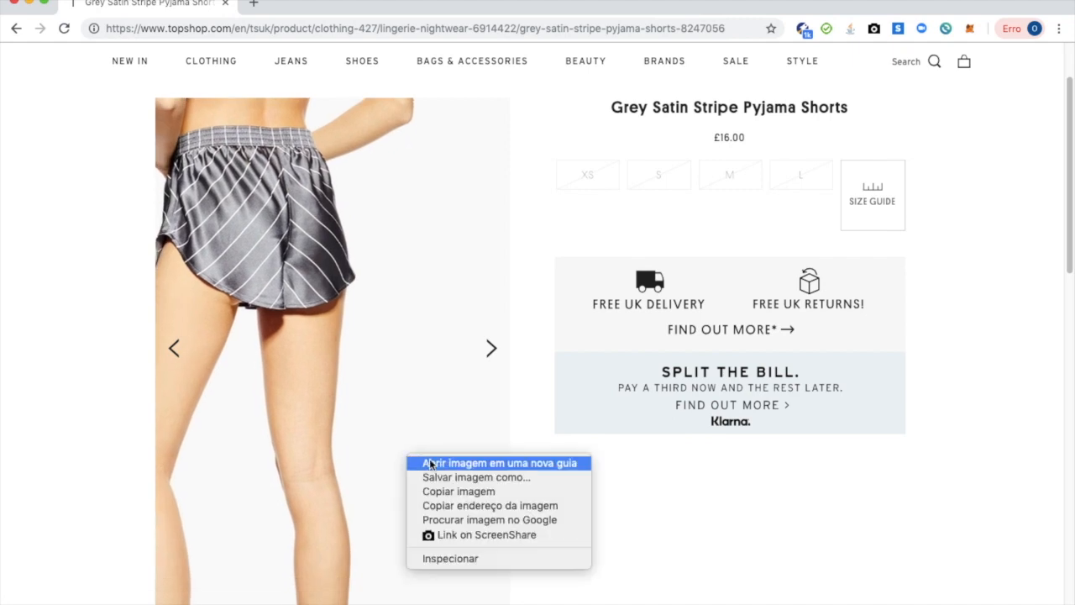
left_click(499, 462)
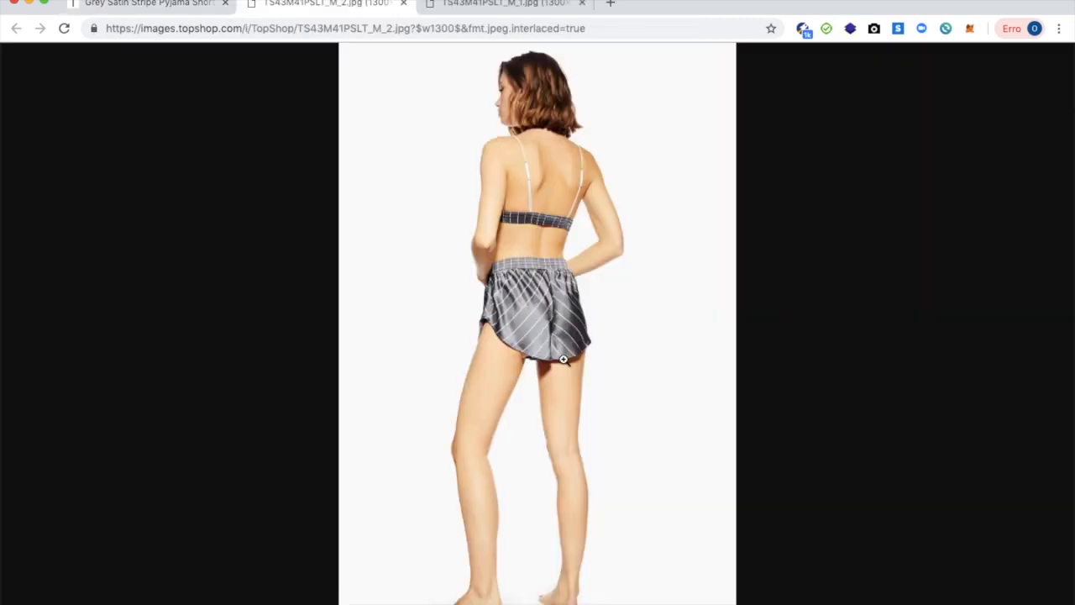
left_click(564, 359)
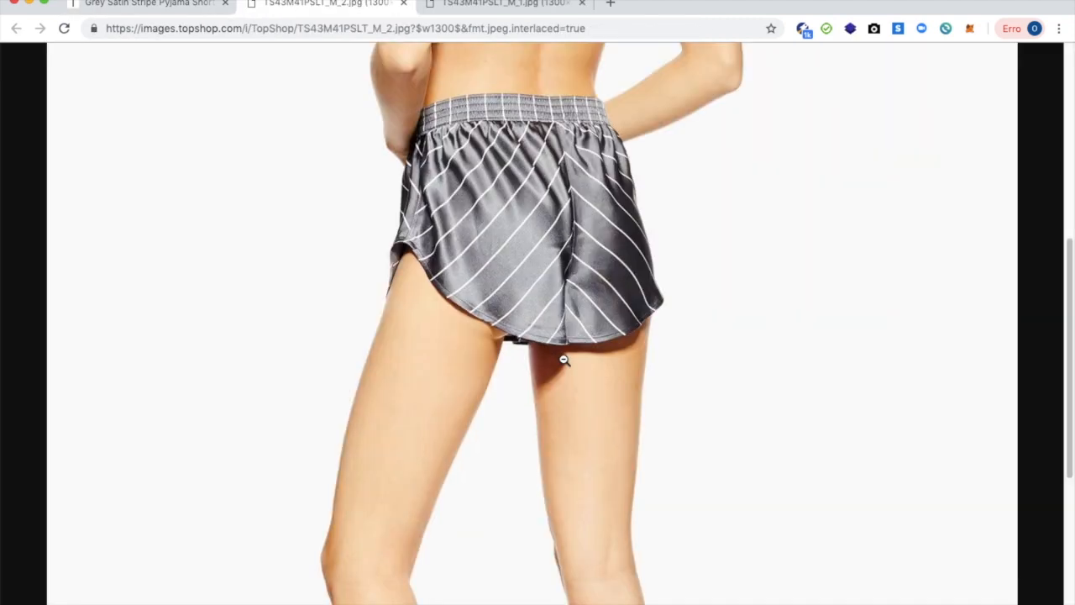
scroll(575, 205, "up", 5)
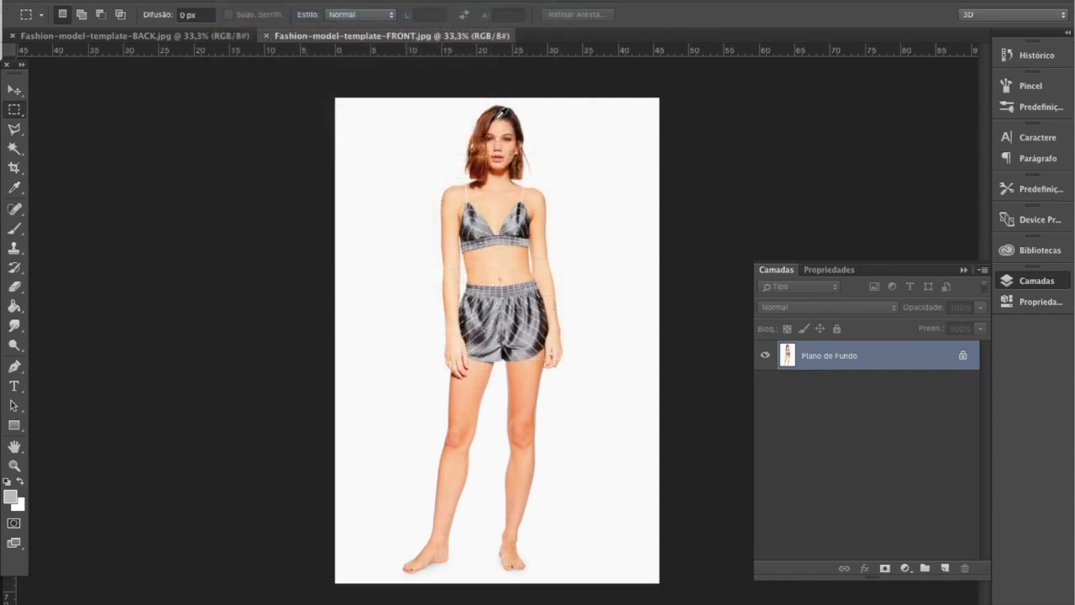
Convert the FRONT template photo to black and white with reds 9, yellows 165, greens, cyans and blues 300, and raised magentas.
key("alt+shift+super+b")
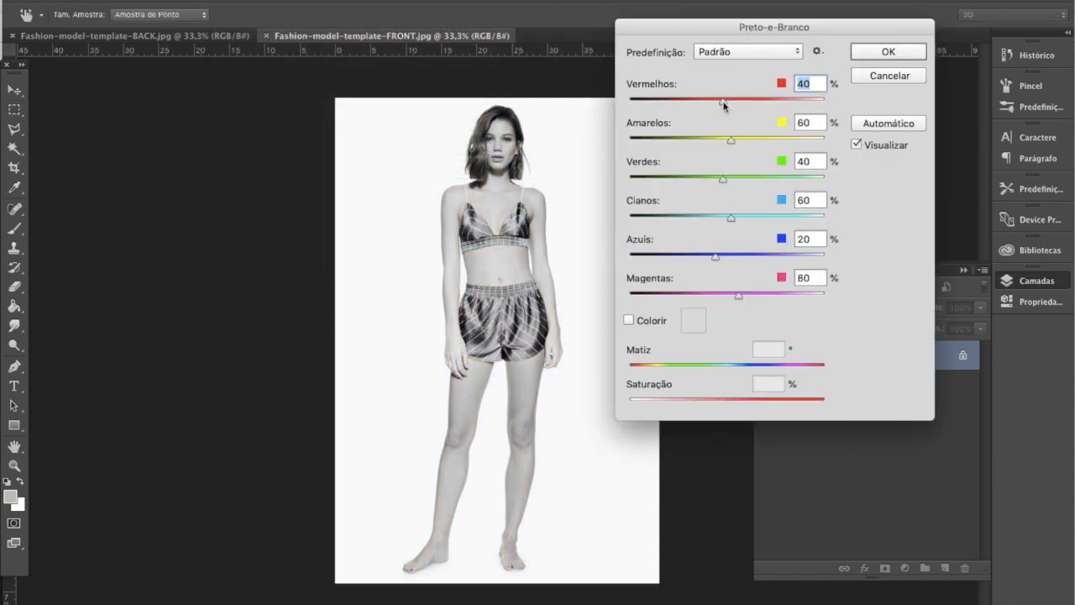
mouse_move(683, 101)
left_mouse_down()
mouse_move(671, 101)
mouse_move(704, 101)
left_mouse_up()
left_click_drag(730, 140, 773, 144)
mouse_move(704, 102)
left_mouse_down()
mouse_move(695, 101)
mouse_move(711, 101)
left_mouse_up()
left_click_drag(723, 178, 751, 175)
left_click_drag(730, 217, 826, 217)
left_click_drag(714, 256, 826, 256)
left_click_drag(738, 295, 774, 294)
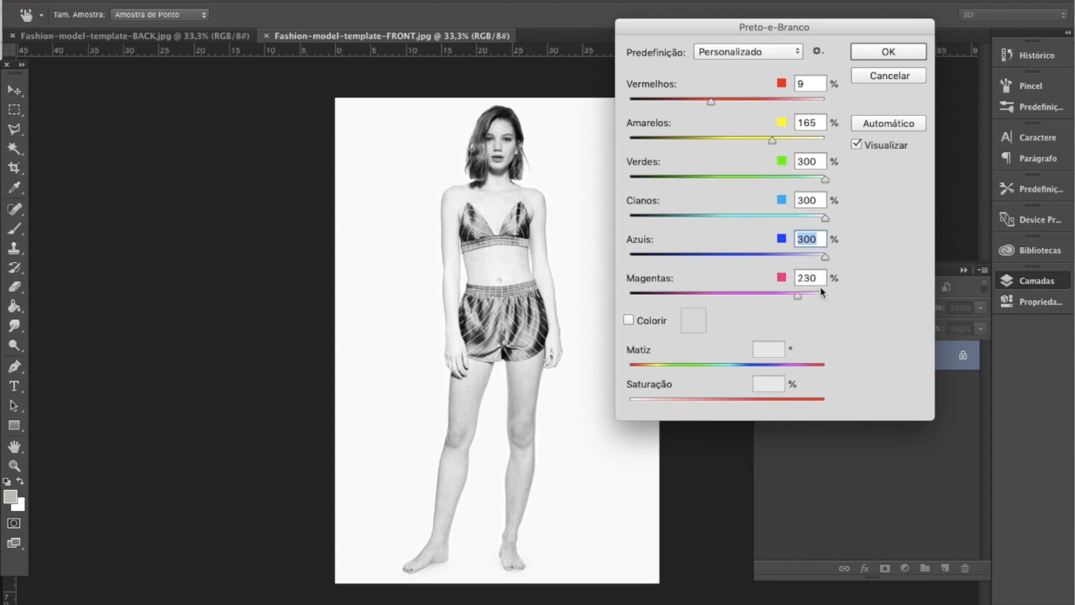
left_click(875, 57)
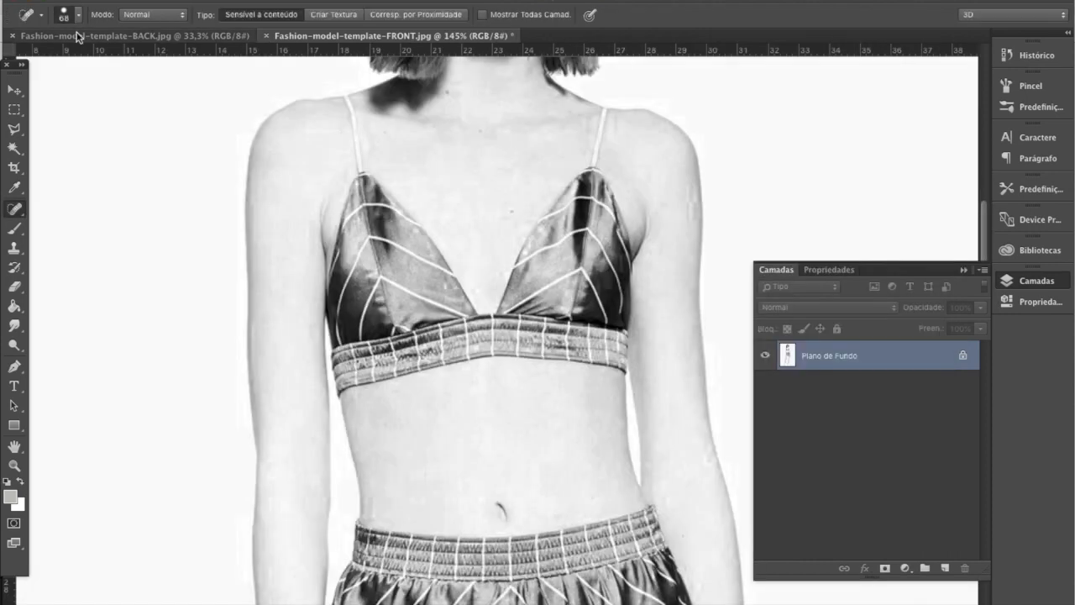
Set the Spot Healing Brush to 36 px and retouch out the garment on the left half of the template figure's torso.
left_click(77, 16)
left_click_drag(82, 55, 58, 57)
mouse_move(357, 172)
left_mouse_down()
mouse_move(348, 100)
mouse_move(424, 246)
mouse_move(457, 346)
mouse_move(369, 218)
mouse_move(357, 277)
left_mouse_up()
mouse_move(417, 332)
left_mouse_down()
mouse_move(393, 370)
mouse_move(353, 372)
left_mouse_up()
mouse_move(370, 240)
left_mouse_down()
mouse_move(369, 353)
mouse_move(357, 236)
mouse_move(375, 363)
left_mouse_up()
left_click_drag(346, 267, 357, 395)
mouse_move(353, 289)
left_mouse_down()
mouse_move(340, 252)
mouse_move(340, 282)
left_mouse_up()
left_click_drag(343, 364, 347, 403)
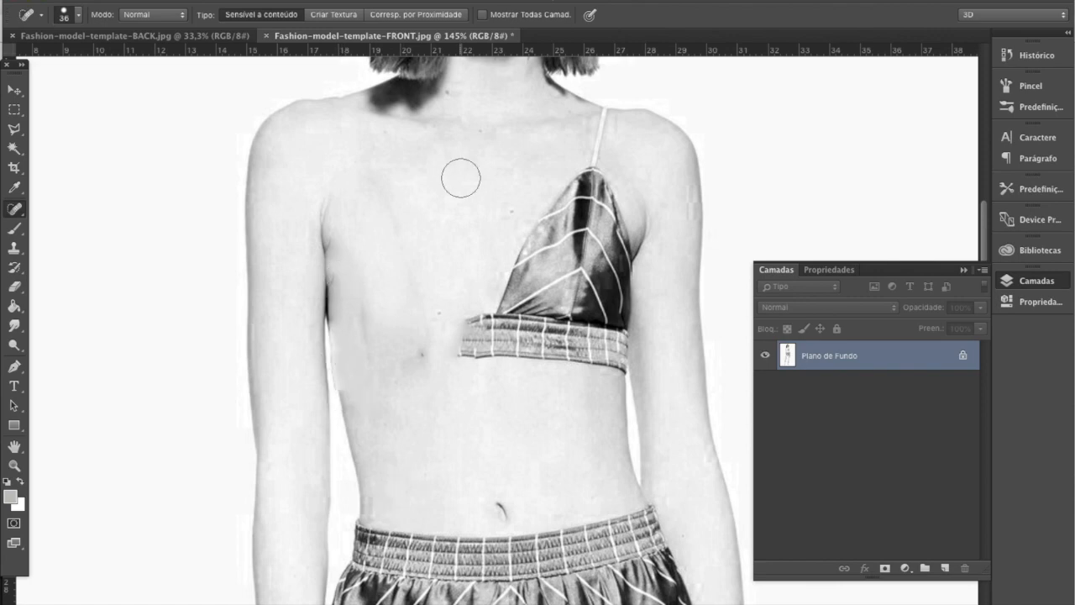
Retouch out the remaining strap, fabric and band on the right half of the template figure's torso.
mouse_move(479, 319)
left_mouse_down()
mouse_move(580, 197)
mouse_move(613, 117)
left_mouse_up()
mouse_move(499, 299)
left_mouse_down()
mouse_move(508, 328)
mouse_move(537, 323)
left_mouse_up()
left_click_drag(684, 217, 680, 185)
mouse_move(609, 201)
left_mouse_down()
mouse_move(559, 294)
mouse_move(617, 198)
mouse_move(554, 352)
mouse_move(603, 301)
mouse_move(609, 378)
left_mouse_up()
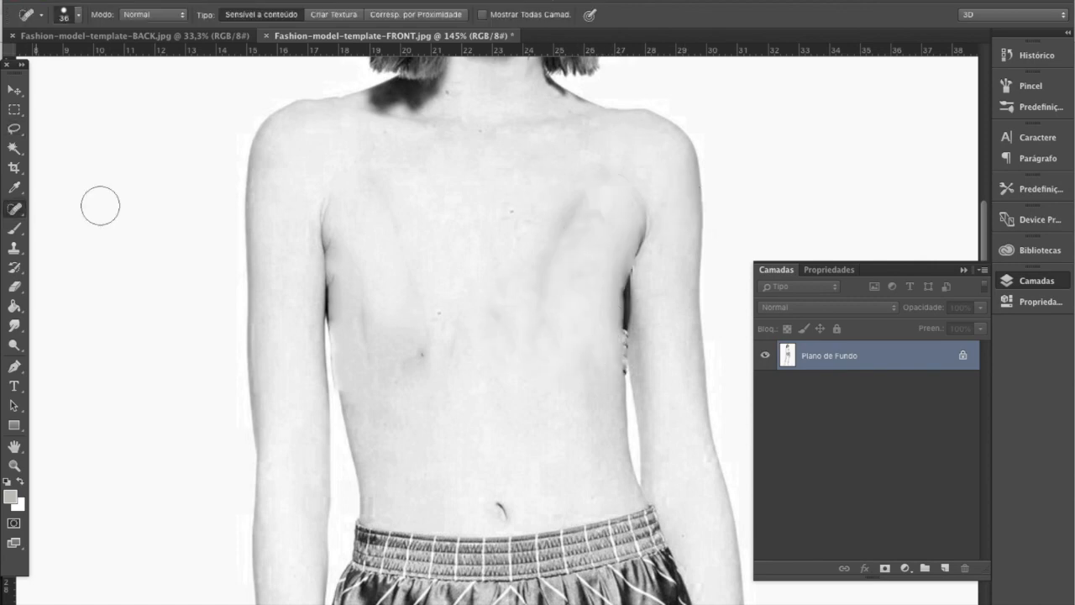
left_click_drag(628, 281, 625, 382)
Lasso the narrow gap between the torso and the right-hand arm, fill it with white and deselect.
key("l")
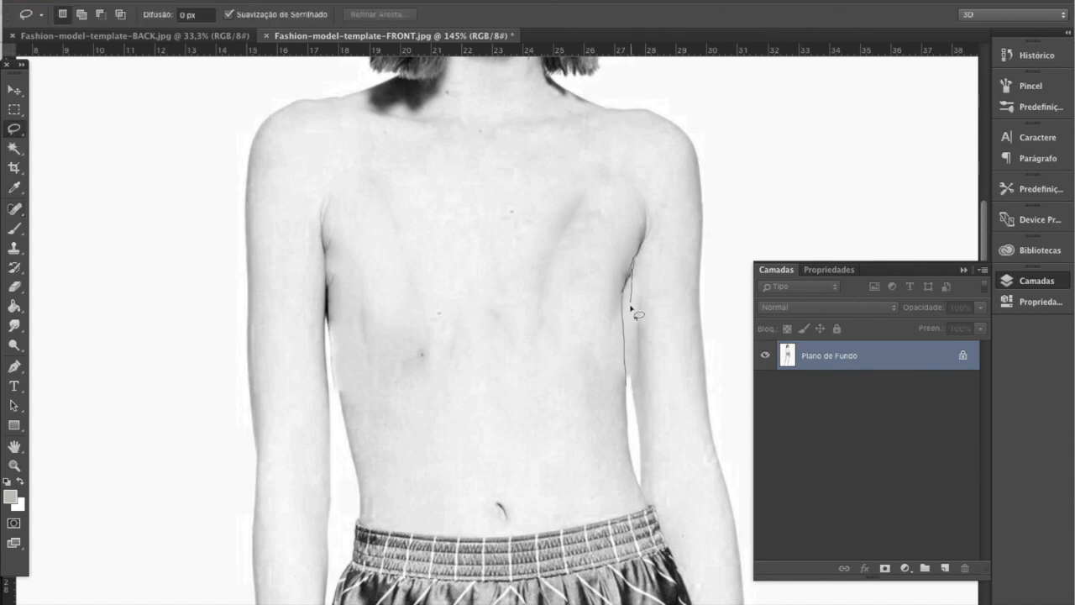
left_click_drag(629, 390, 629, 393)
key("shift+BackSpace")
left_click(762, 144)
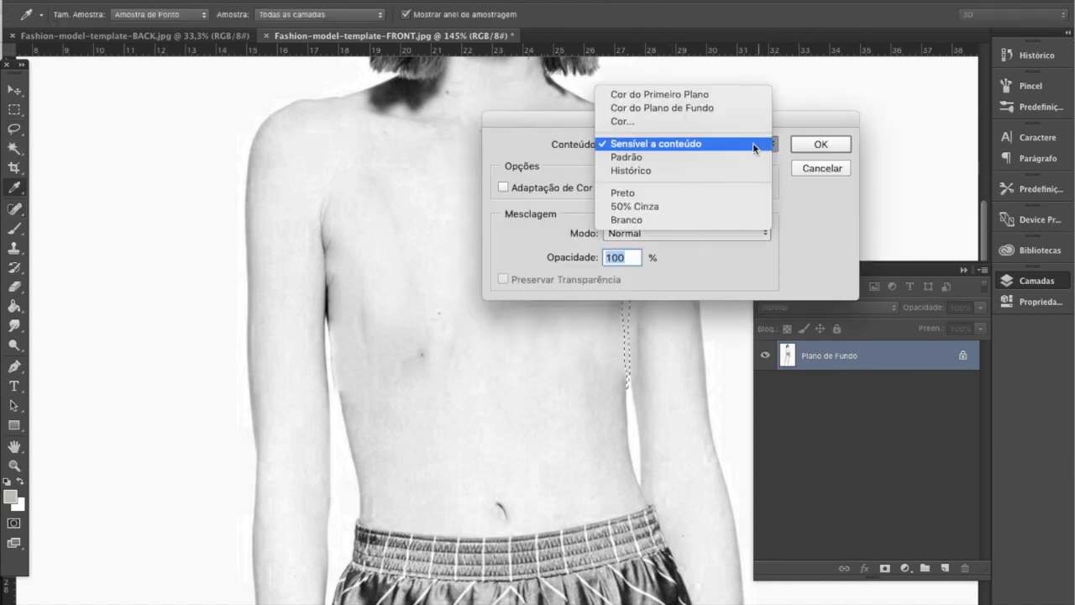
left_click(677, 221)
left_click(818, 144)
key("ctrl+d")
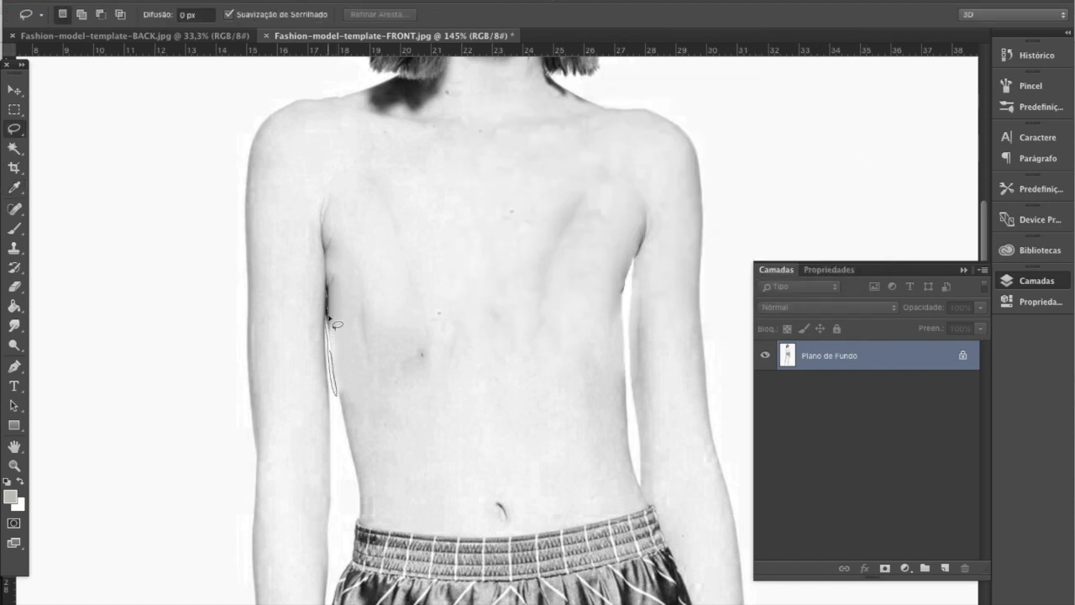
Lasso the gap between the torso and the left-hand arm, fill it with white and deselect.
left_click_drag(336, 361, 337, 394)
key("shift+BackSpace")
key("Return")
key("ctrl+d")
Paint over the waistband and right half of the shorts with the Spot Healing Brush.
scroll(528, 454, "down", 5)
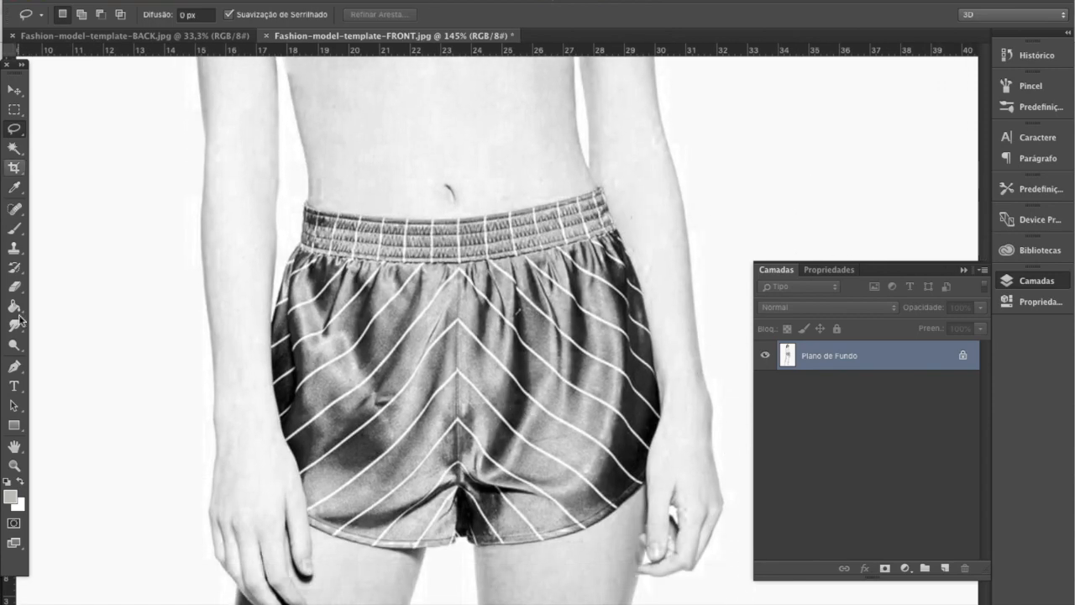
left_click(15, 210)
mouse_move(324, 189)
left_mouse_down()
mouse_move(344, 277)
mouse_move(407, 252)
left_mouse_up()
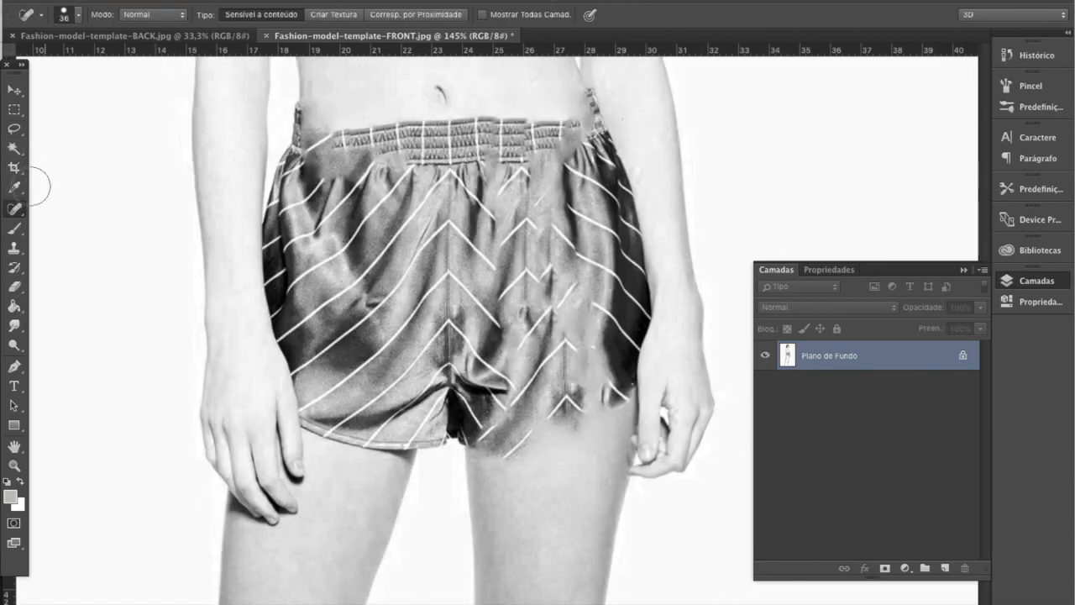
Lasso the gap between the legs below the shorts and fill it with white.
left_click(15, 128)
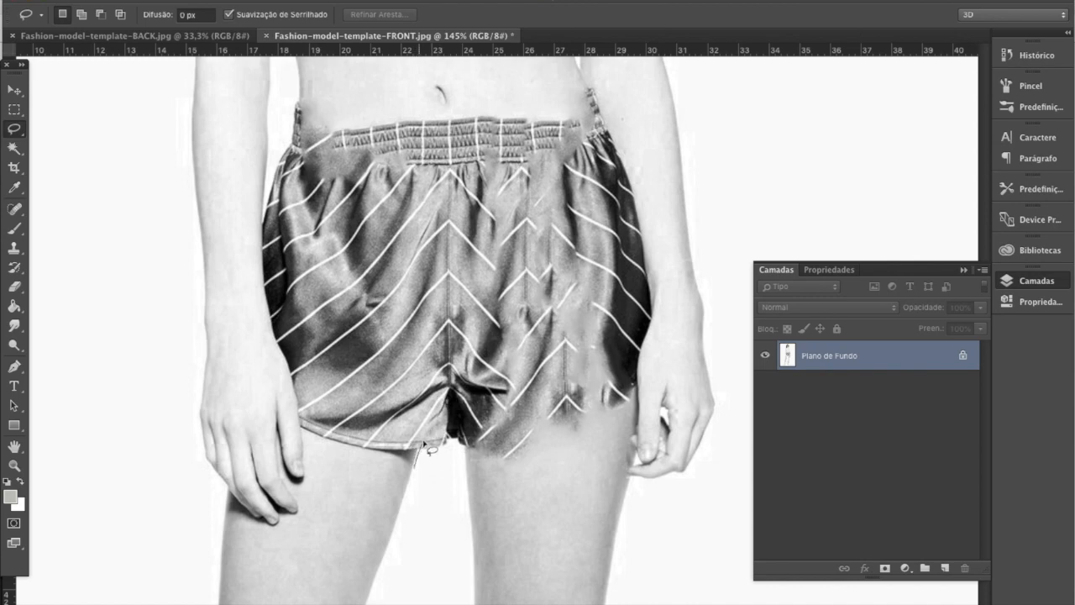
left_click_drag(417, 477, 418, 476)
key("shift+BackSpace")
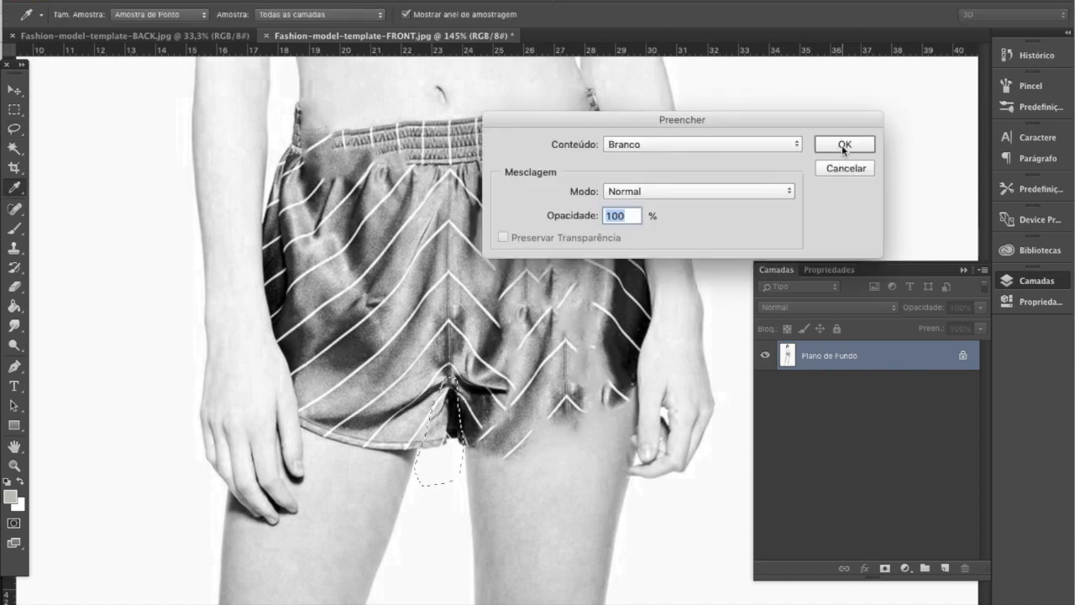
left_click(844, 144)
Turn the background into a regular layer, then lasso and delete the strip between the left-hand arm and the hip.
double_click(887, 359)
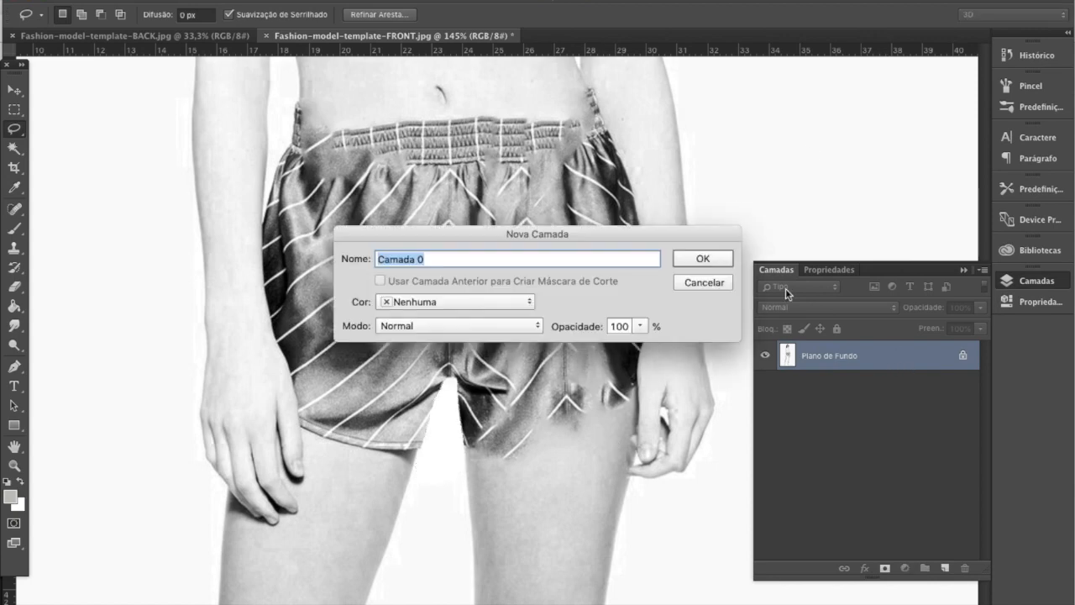
left_click(702, 258)
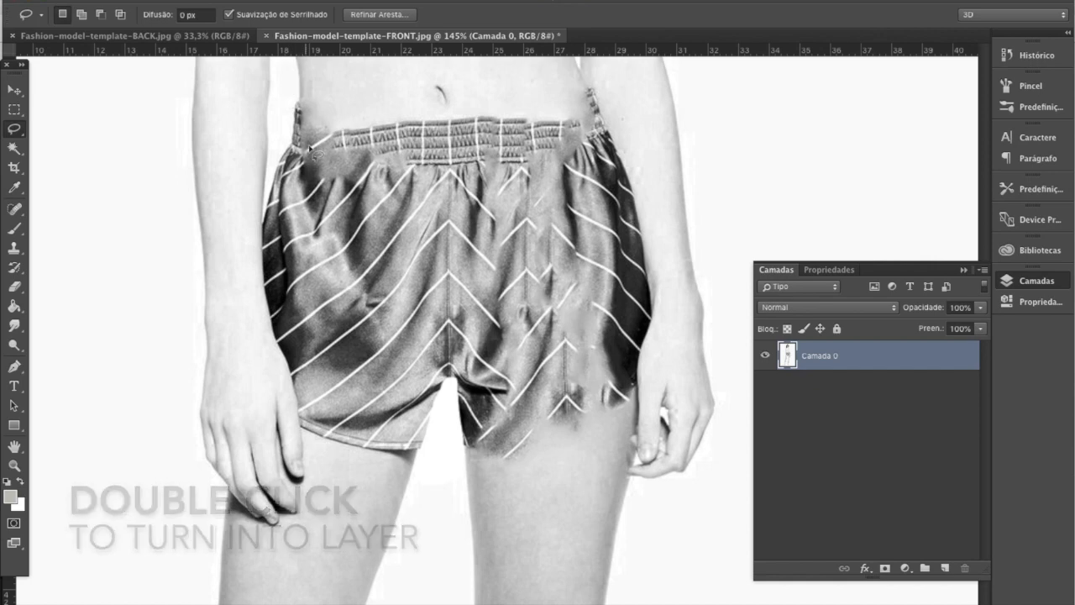
scroll(298, 138, "up", 3)
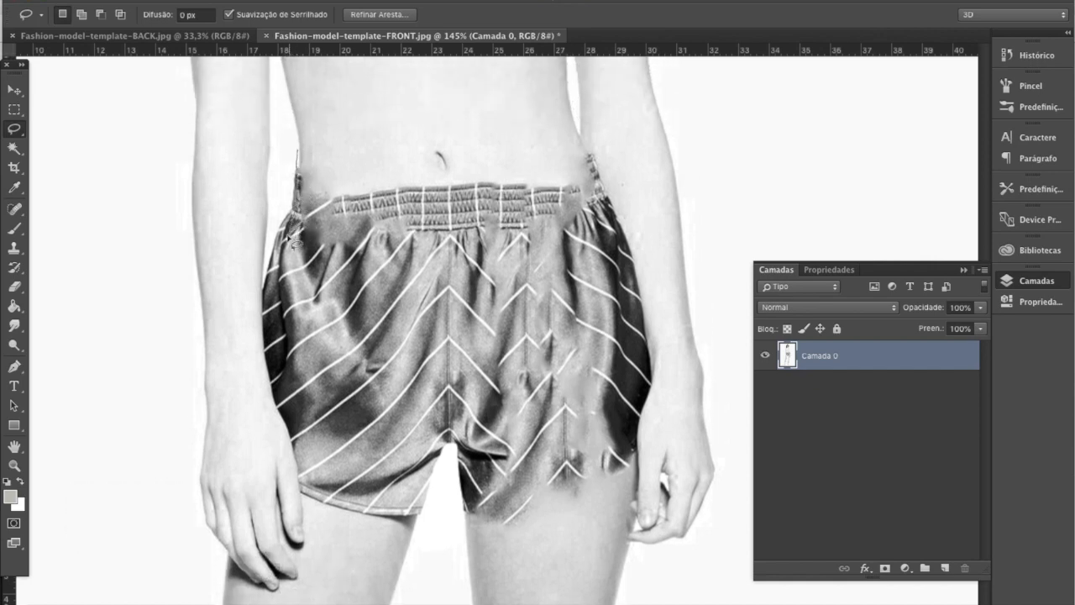
left_click_drag(296, 160, 294, 158)
key("Delete")
key("ctrl+d")
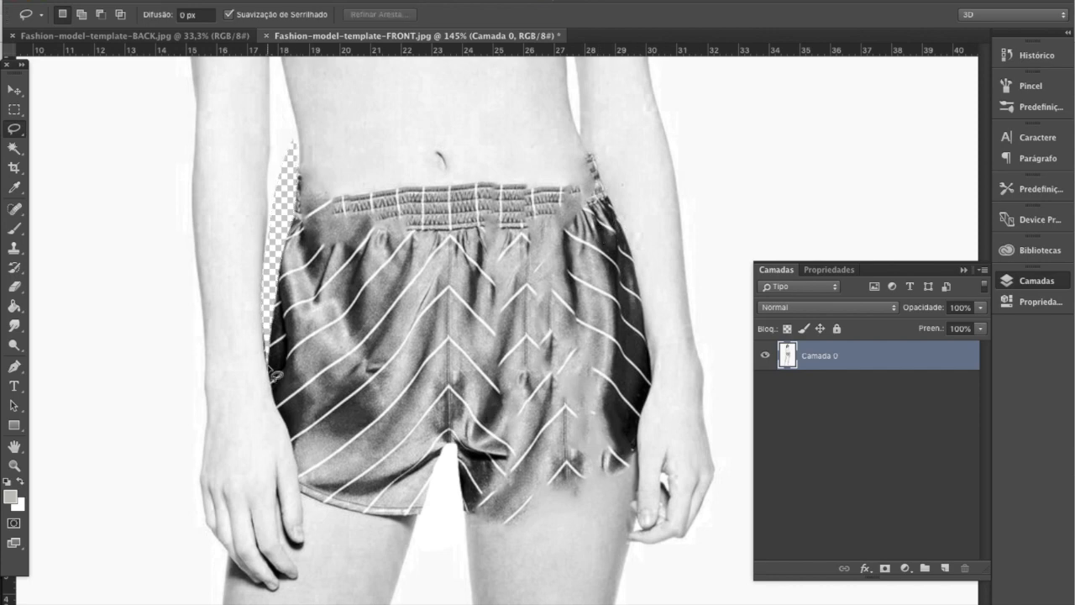
Outline each half of the shorts with the Magnetic Lasso and delete it from the layer.
left_click(14, 129)
left_click(61, 154)
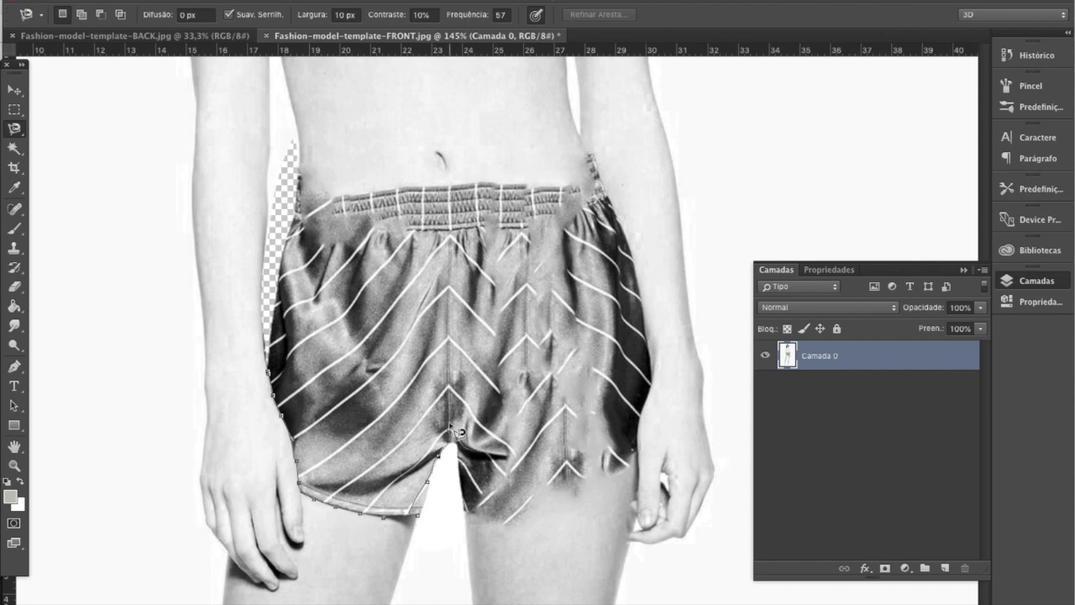
left_click(316, 197)
double_click(278, 383)
key("Delete")
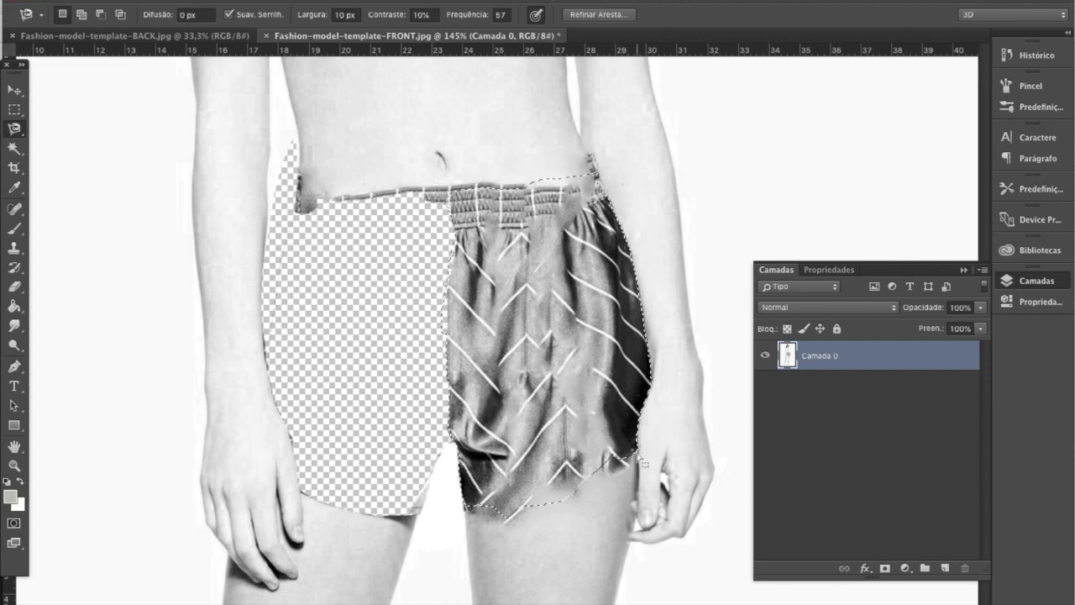
double_click(601, 501)
key("Delete")
Fill the cut-out shorts area with plain body tone using the Spot Healing Brush, and switch to the Smudge tool for the edges.
left_click(15, 209)
left_click_drag(292, 193, 357, 203)
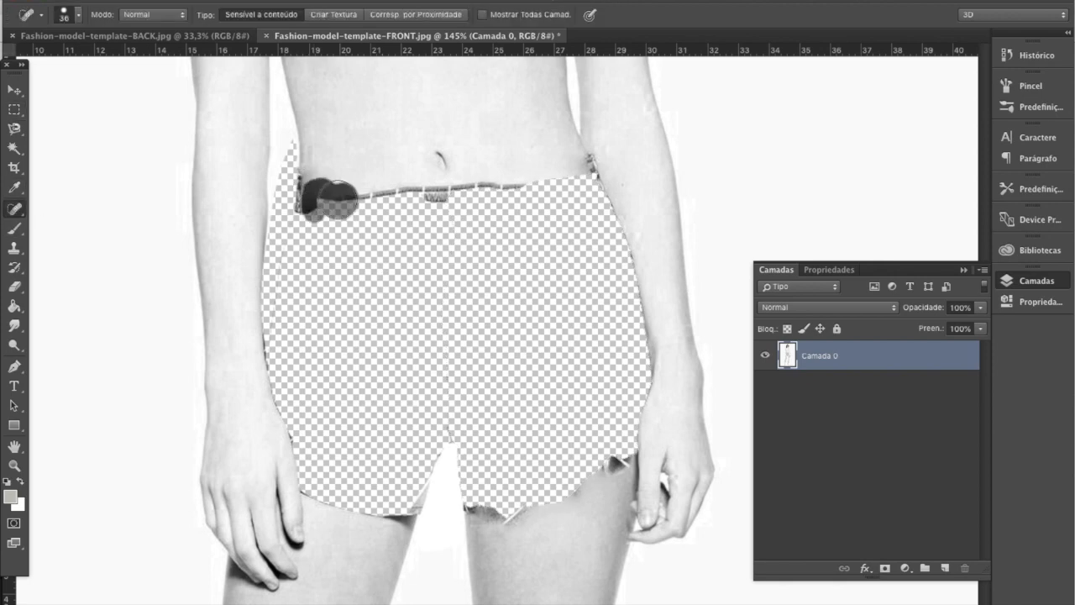
left_click_drag(466, 189, 554, 197)
left_click_drag(609, 428, 613, 470)
left_click_drag(471, 504, 546, 496)
left_click_drag(428, 424, 395, 508)
left_click_drag(382, 470, 322, 457)
left_click_drag(441, 403, 411, 497)
left_click_drag(495, 453, 567, 432)
left_click_drag(305, 176, 296, 396)
mouse_move(324, 374)
left_mouse_down()
mouse_move(333, 399)
mouse_move(500, 252)
left_mouse_up()
mouse_move(626, 457)
left_mouse_down()
mouse_move(592, 387)
mouse_move(622, 164)
left_mouse_up()
left_click_drag(304, 172, 306, 200)
key("r")
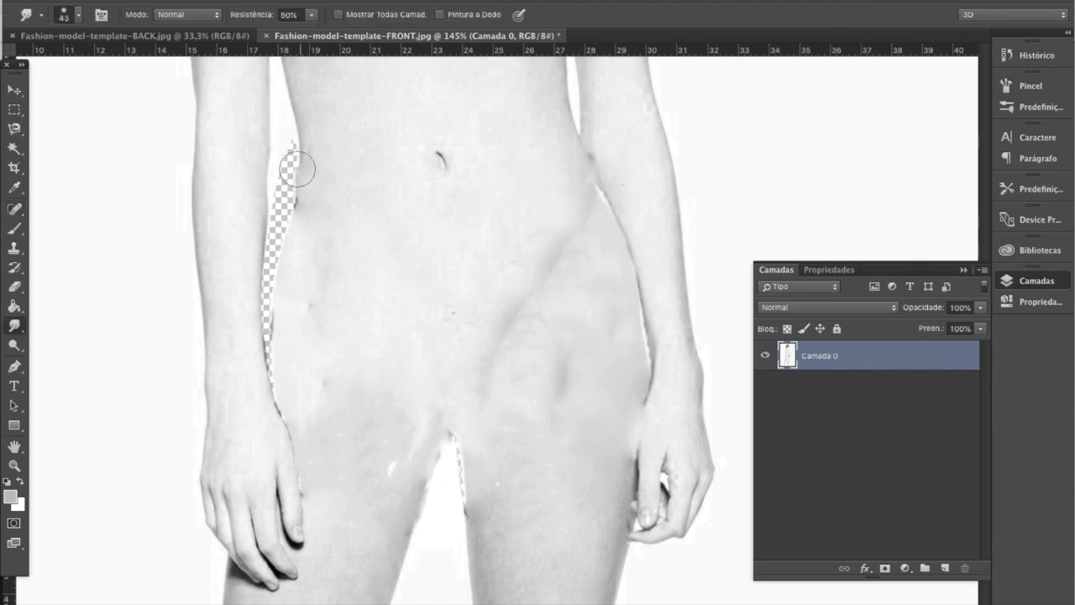
Add a new layer and paint grey shading strokes with a 12 px brush under the bust, along the waist and on the hips.
key("ctrl+minus")
key("ctrl+minus")
key("ctrl+shift+alt+n")
key("b")
left_click(78, 14)
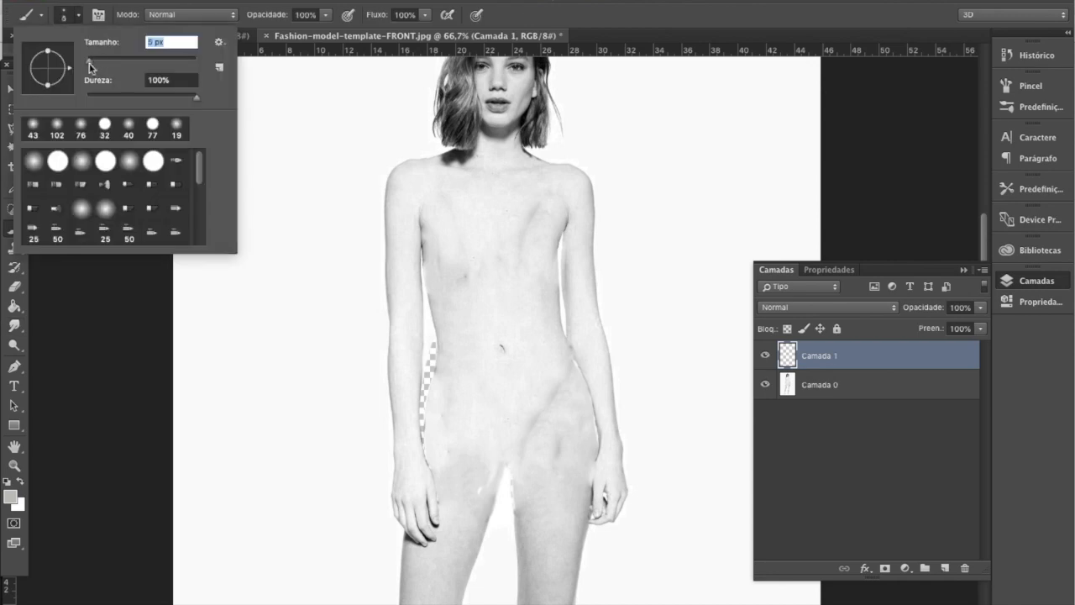
key("Return")
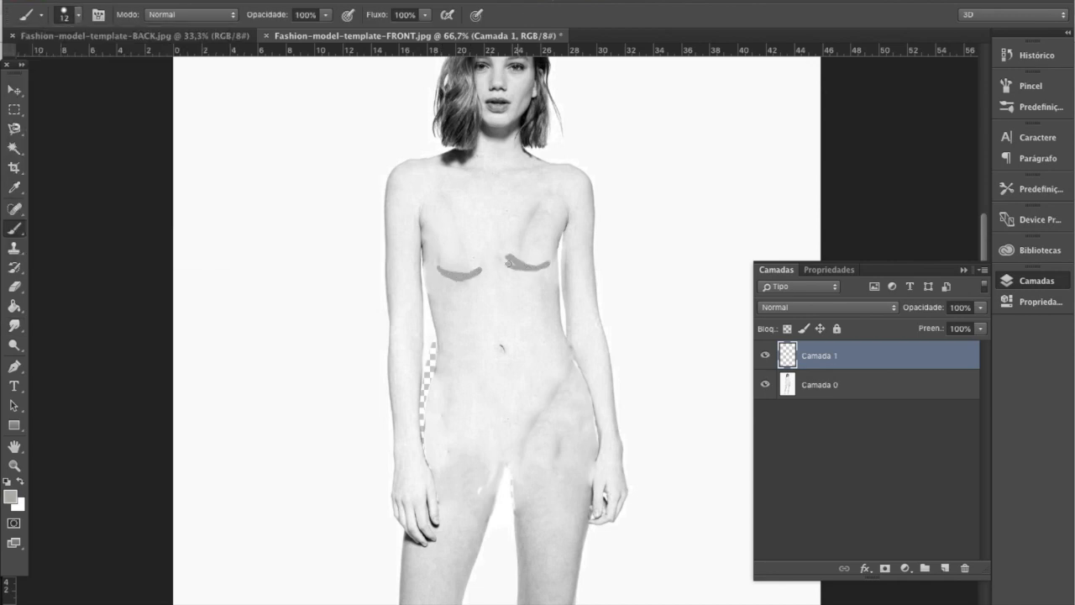
Soften the painted shading with a blur filter and set its layer's blending mode to Multiply.
left_click(442, 2)
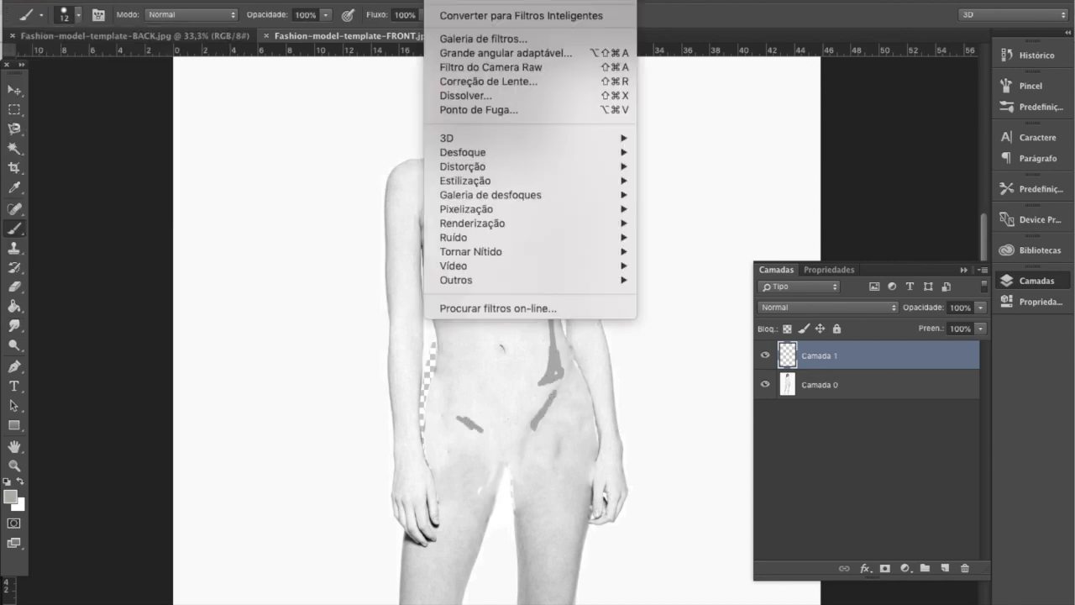
mouse_move(470, 151)
left_click(697, 237)
left_click_drag(900, 521, 879, 521)
left_click(1025, 317)
left_click(865, 308)
left_click(848, 349)
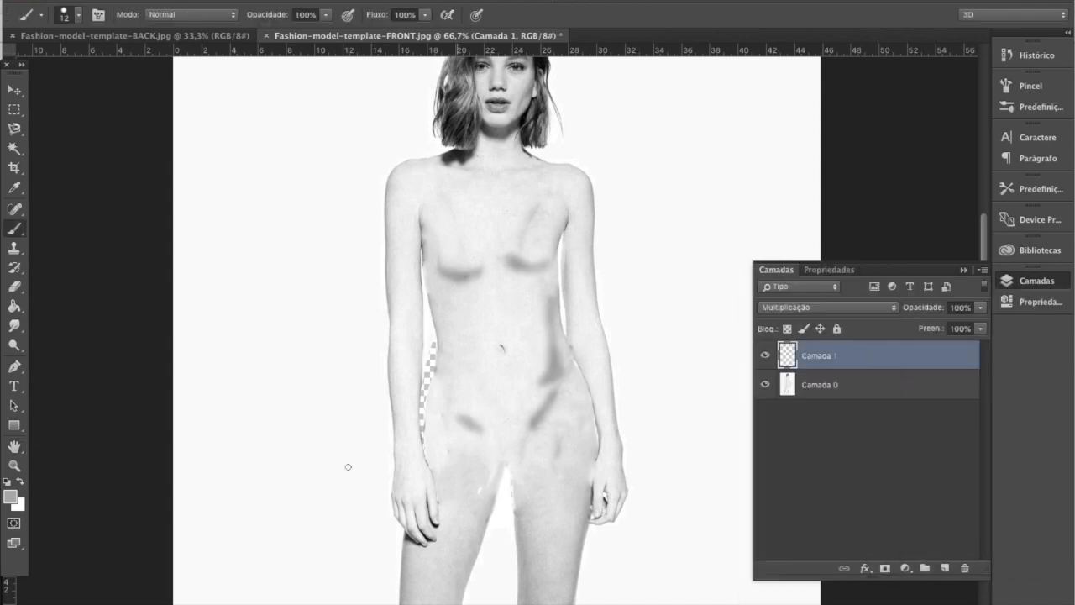
Smudge the hip shading, then hide and delete the shading layer.
left_click(15, 325)
left_click_drag(462, 416, 479, 430)
key("ctrl+0")
left_click(765, 355)
left_click(966, 570)
Apply Levels to the figure with midtones at 0.75 and white input at 228, and raise the black input to deepen the shadows.
left_click(231, 2)
mouse_move(277, 11)
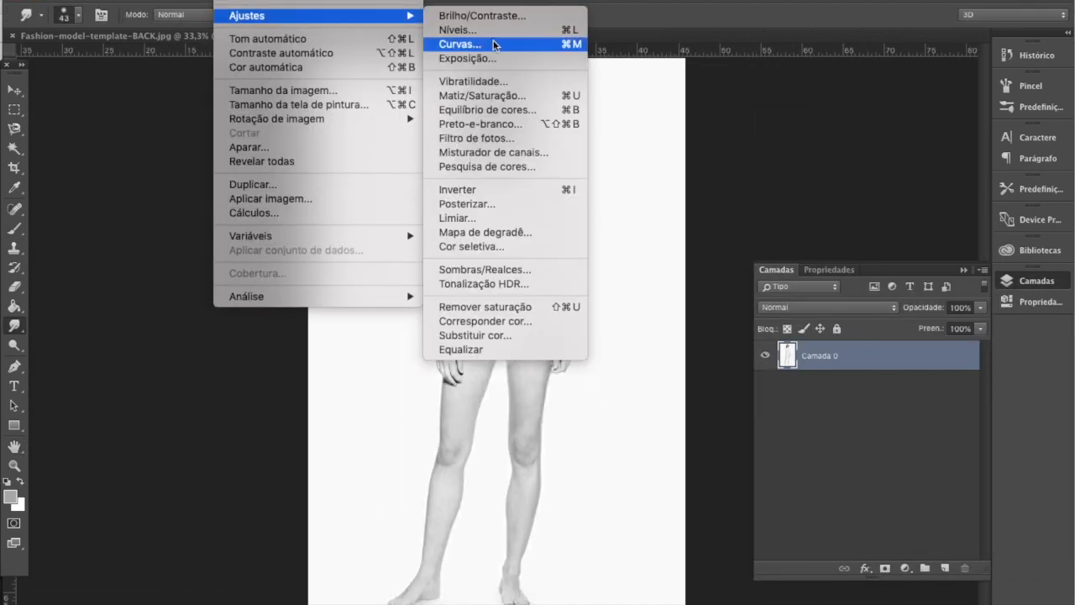
left_click(453, 31)
left_click_drag(931, 323, 917, 327)
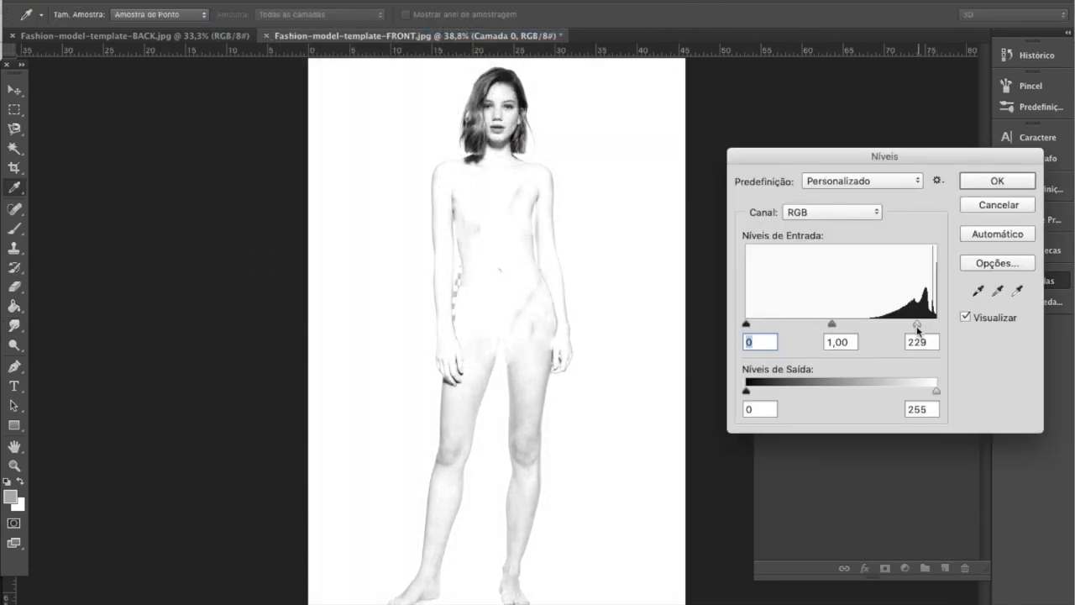
mouse_move(833, 321)
left_mouse_down()
mouse_move(883, 318)
mouse_move(846, 320)
left_mouse_up()
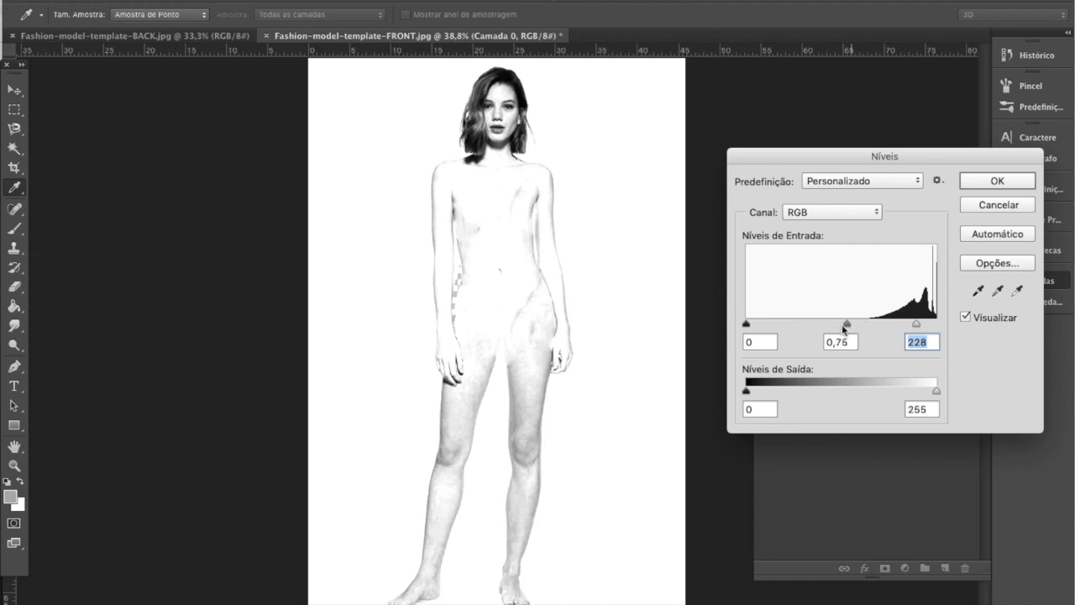
left_click_drag(745, 320, 781, 327)
key("Return")
key("l")
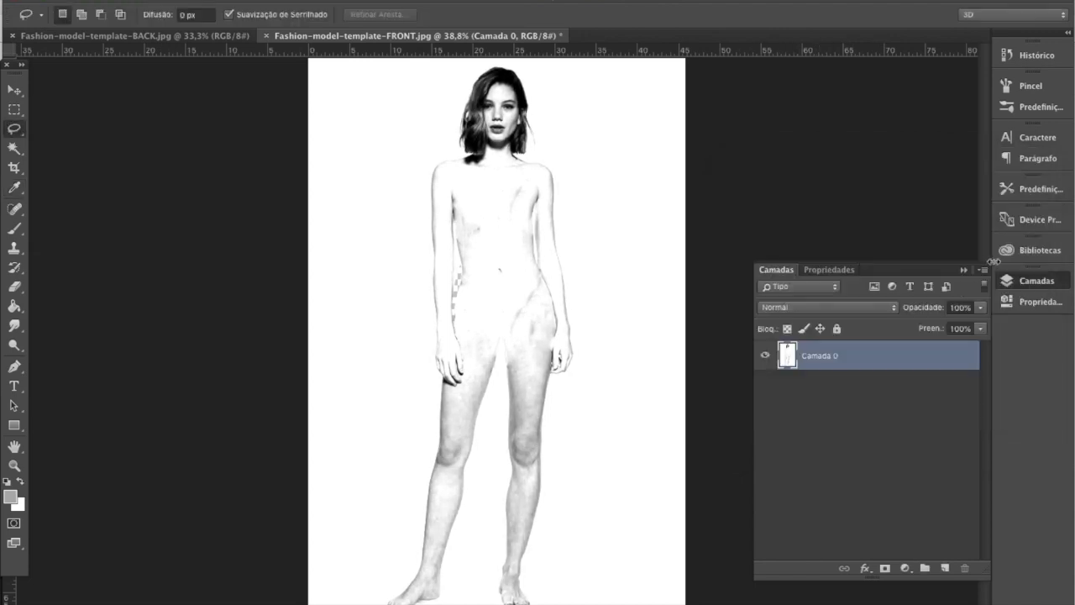
left_click(982, 271)
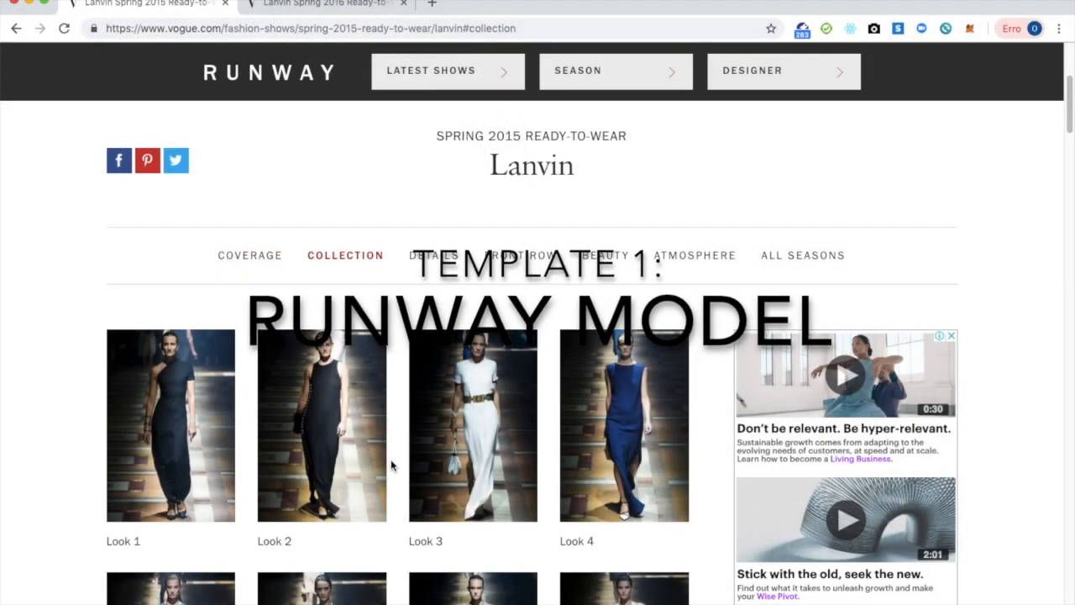
Switch to the browser, enlarge Look 7 of Vogue's Lanvin Spring 2015 Ready-to-Wear collection and choose to save the image.
scroll(392, 463, "down", 3)
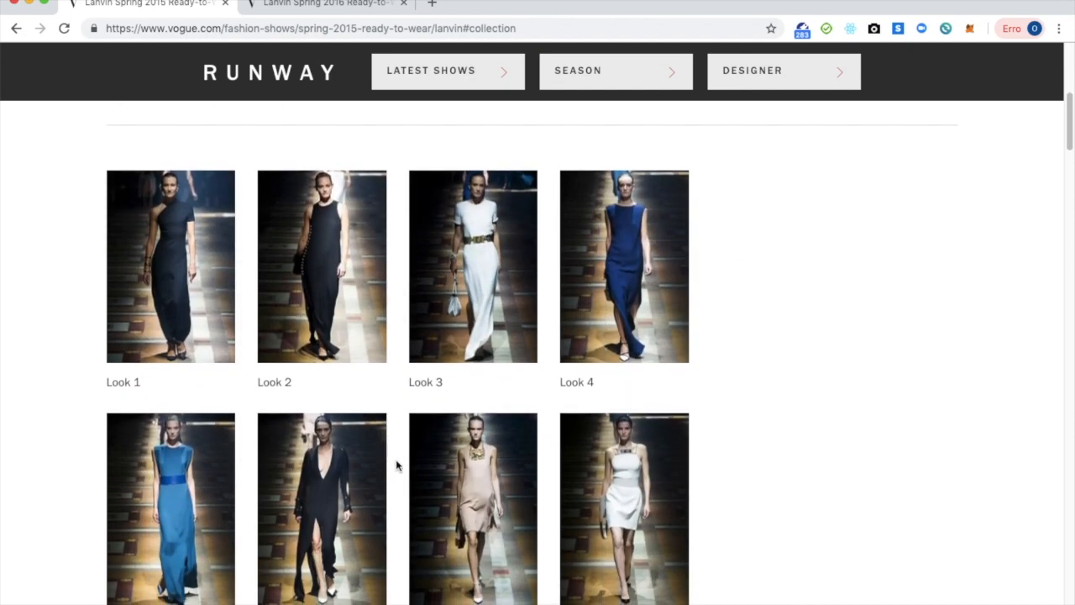
scroll(397, 465, "down", 2)
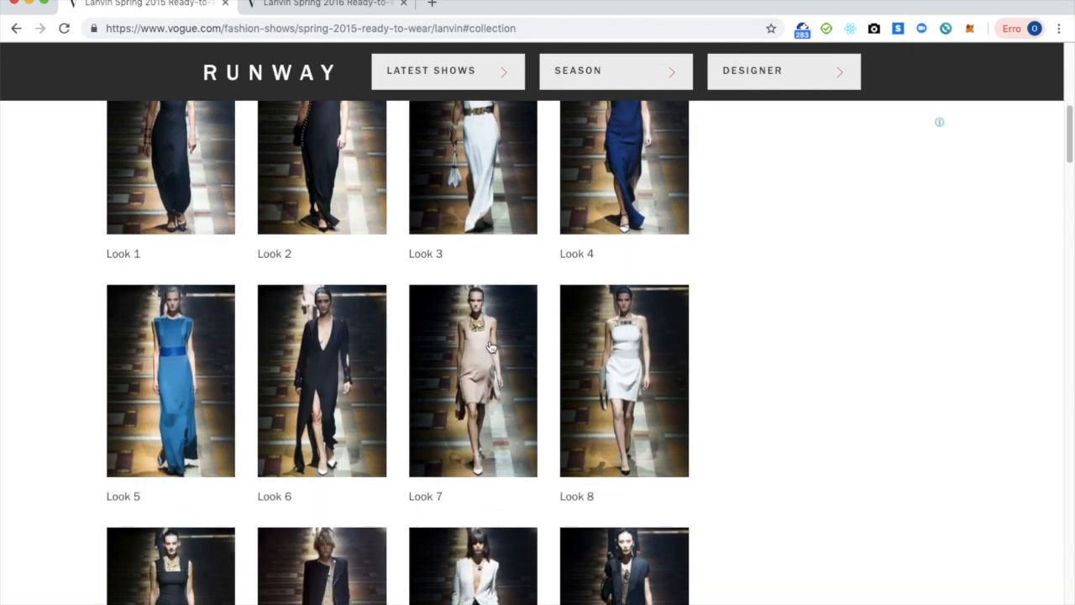
left_click(482, 397)
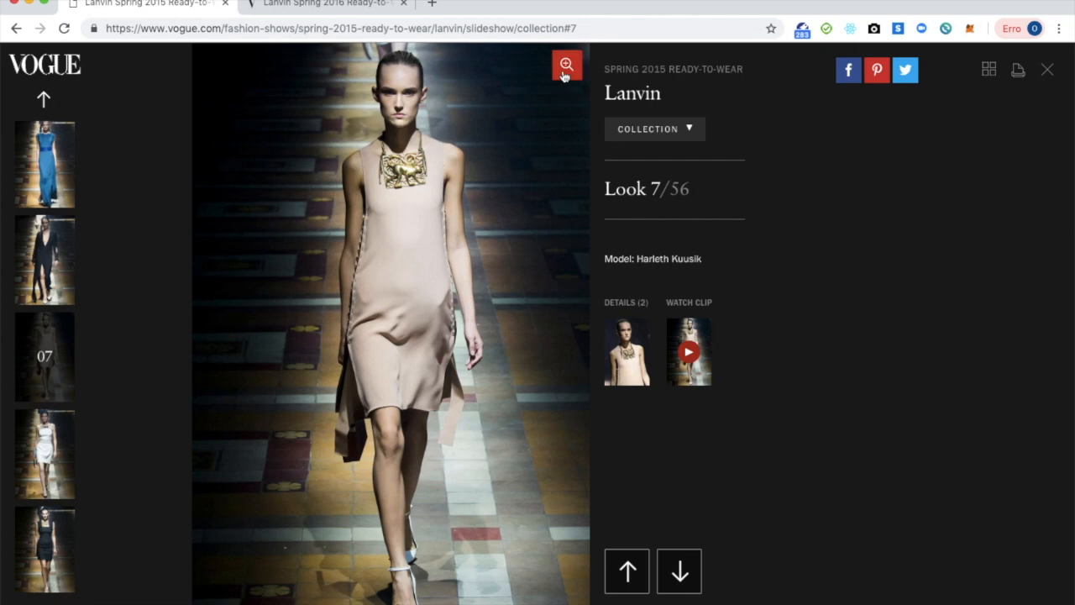
left_click(566, 67)
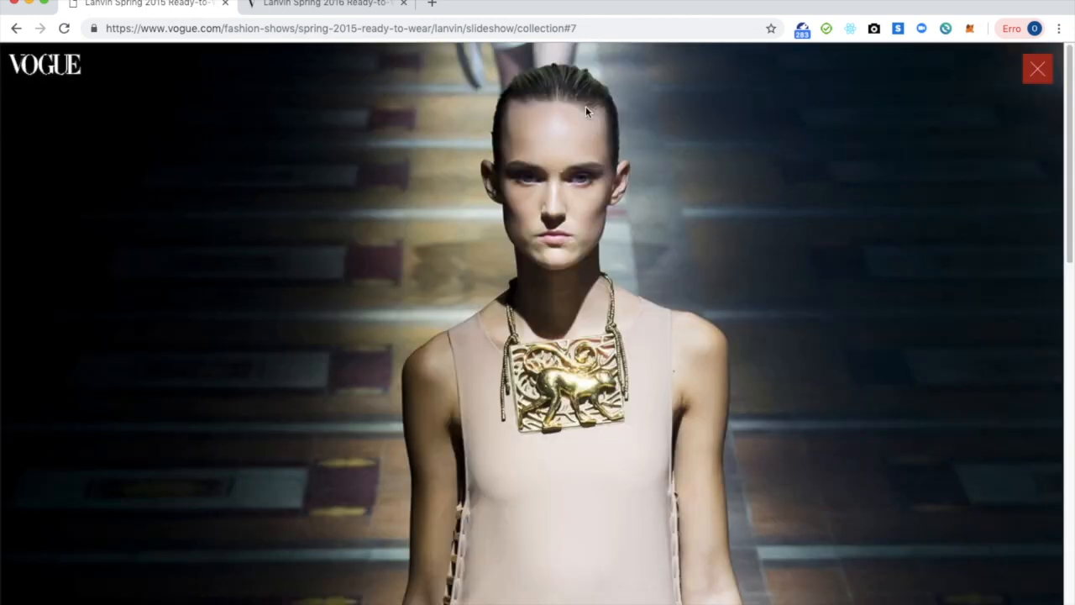
right_click(618, 341)
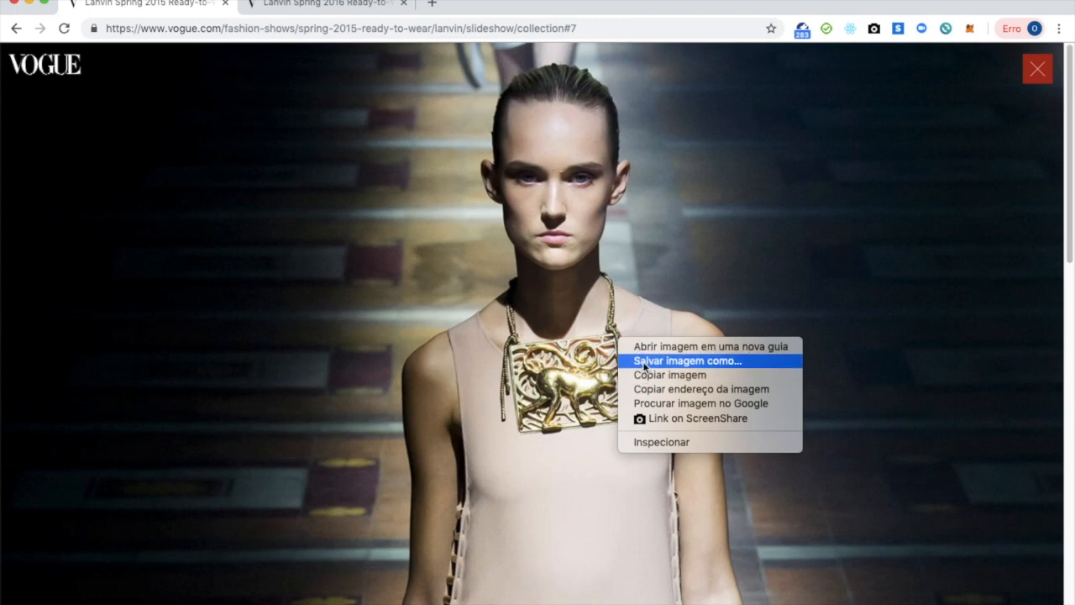
Look through the Lanvin Spring 2016 Ready-to-Wear collection for another runway model photo.
left_click(264, 5)
scroll(81, 300, "up", 1)
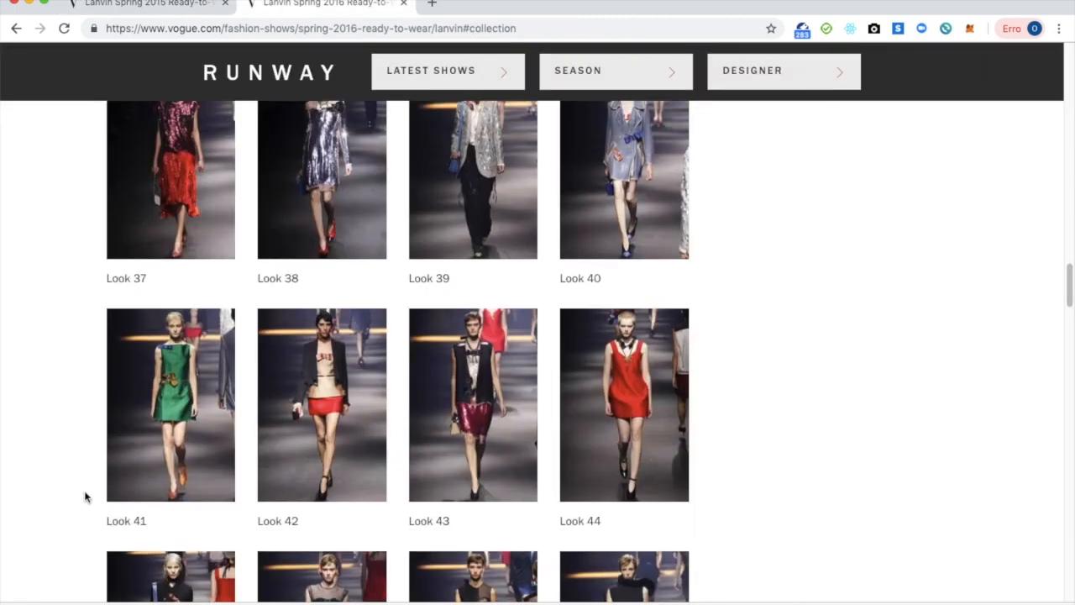
left_click(214, 532)
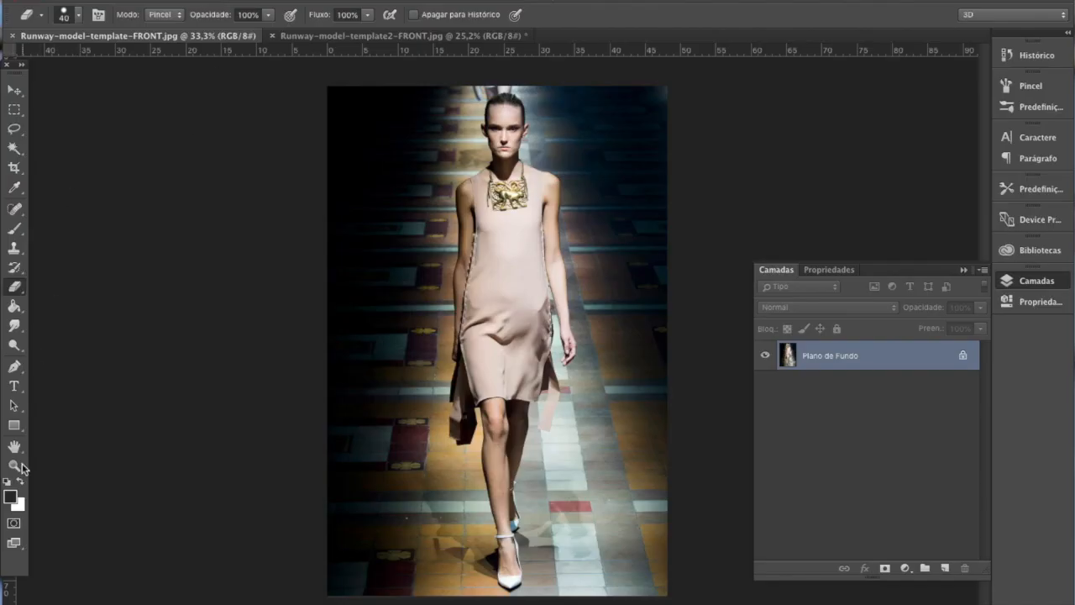
In Photoshop, convert the runway photo to black and white with reds 112, yellows 296, greens, cyans and blues 300, and magentas -40.
left_click(15, 464)
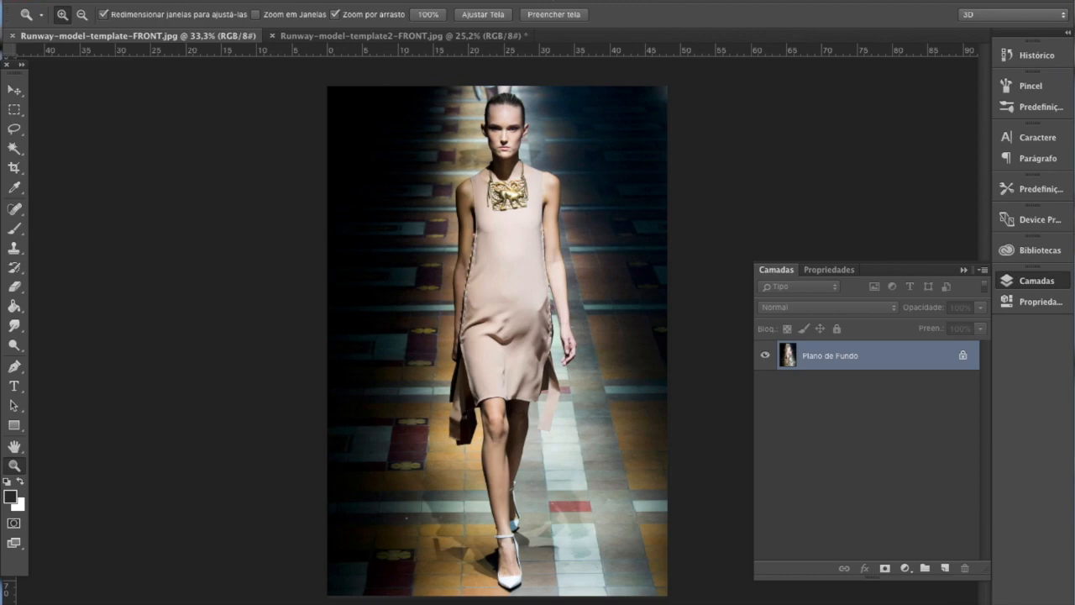
left_click(235, 3)
left_click(837, 89)
left_click_drag(722, 99, 765, 102)
left_click_drag(731, 138, 822, 140)
left_click_drag(765, 101, 752, 101)
left_click_drag(738, 295, 691, 295)
left_click_drag(723, 179, 825, 179)
left_click_drag(731, 218, 824, 218)
left_click_drag(744, 262, 898, 250)
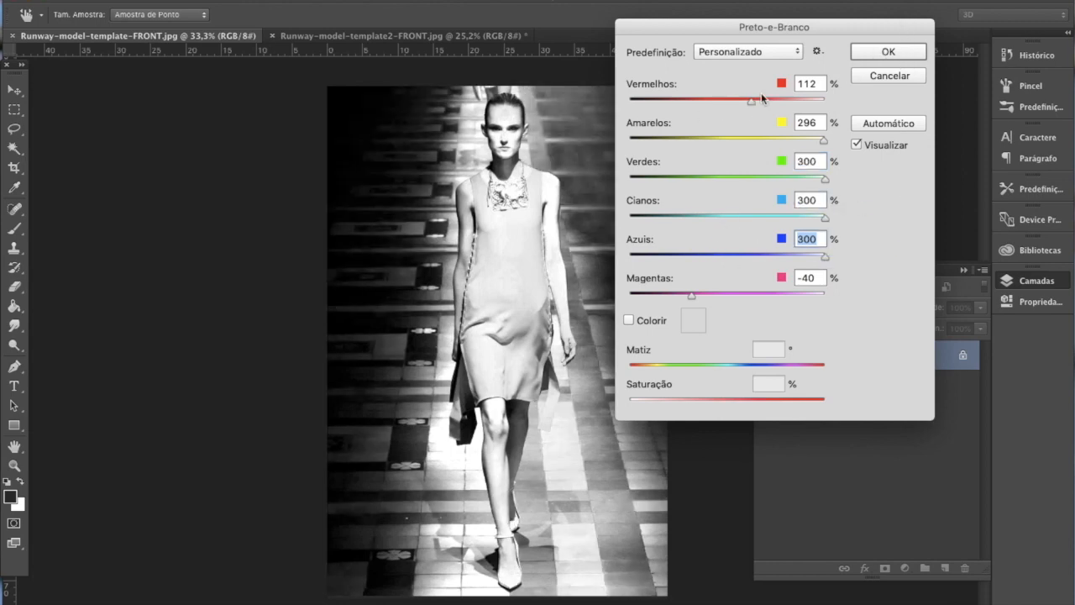
left_click_drag(752, 101, 726, 102)
key("ctrl+z")
left_click(912, 50)
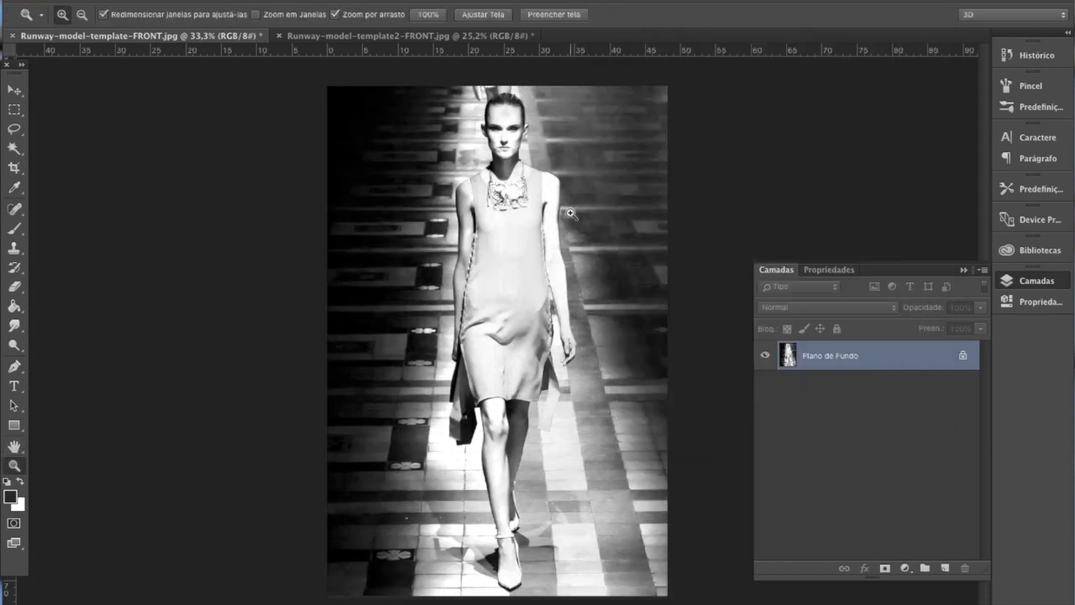
Remove the necklace from the neck and chest with the Spot Healing Brush at 100% zoom, touching up with the Smudge tool.
key("ctrl+1")
key("j")
mouse_move(453, 126)
left_mouse_down()
mouse_move(462, 235)
mouse_move(520, 214)
mouse_move(559, 126)
left_mouse_up()
mouse_move(471, 152)
left_mouse_down()
mouse_move(544, 159)
mouse_move(475, 152)
mouse_move(508, 136)
mouse_move(479, 154)
left_mouse_up()
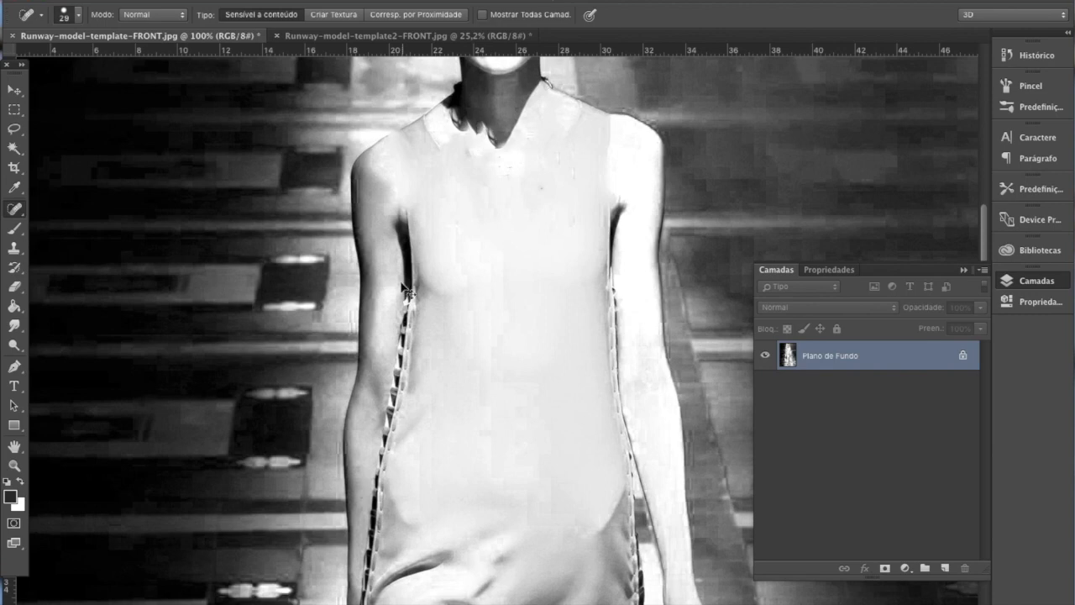
left_click(14, 325)
left_click(14, 209)
Heal the lacing along the dress's side and the loose fabric beside the skirt with the Spot Healing Brush.
scroll(380, 403, "down", 5)
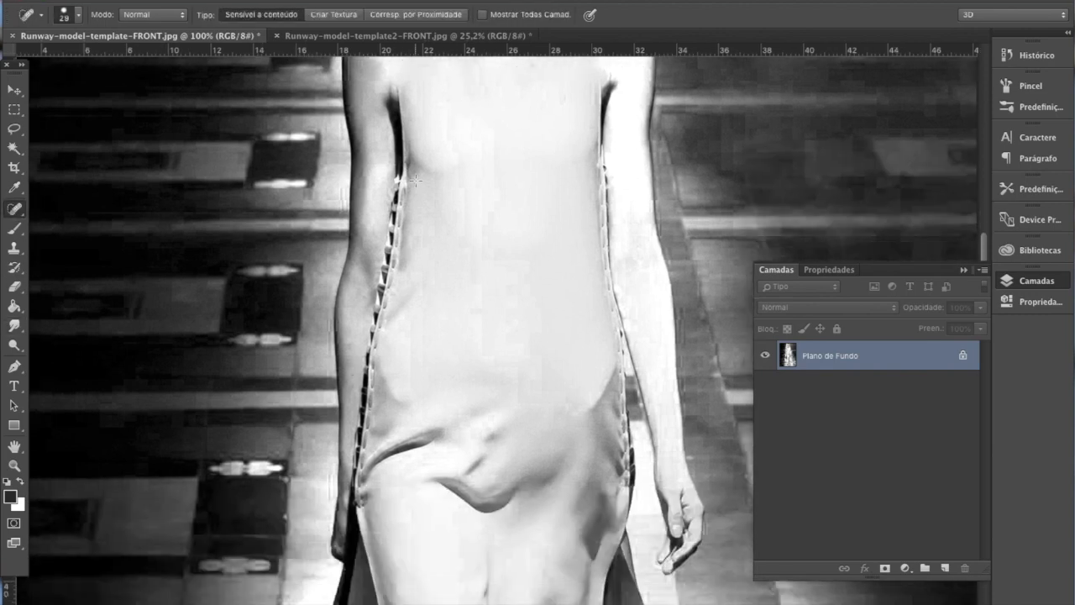
scroll(380, 415, "down", 8)
mouse_move(542, 533)
left_mouse_down()
mouse_move(581, 445)
mouse_move(574, 332)
left_mouse_up()
scroll(563, 353, "down", 4)
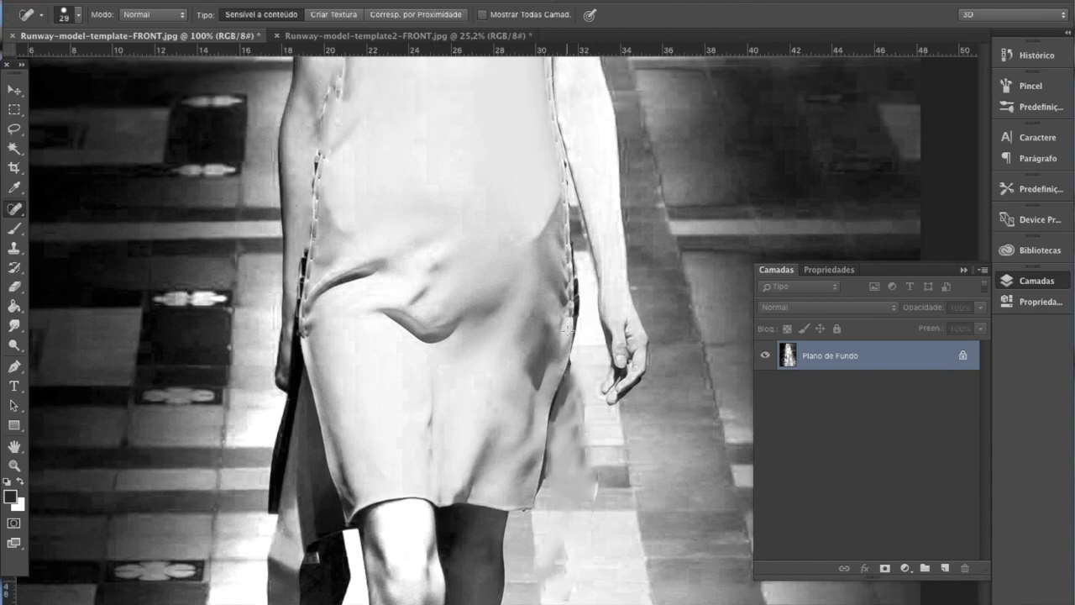
Outline the whole figure with the Magnetic Lasso at 3 px feather and refine the selection by adding to it around the ear.
key("l")
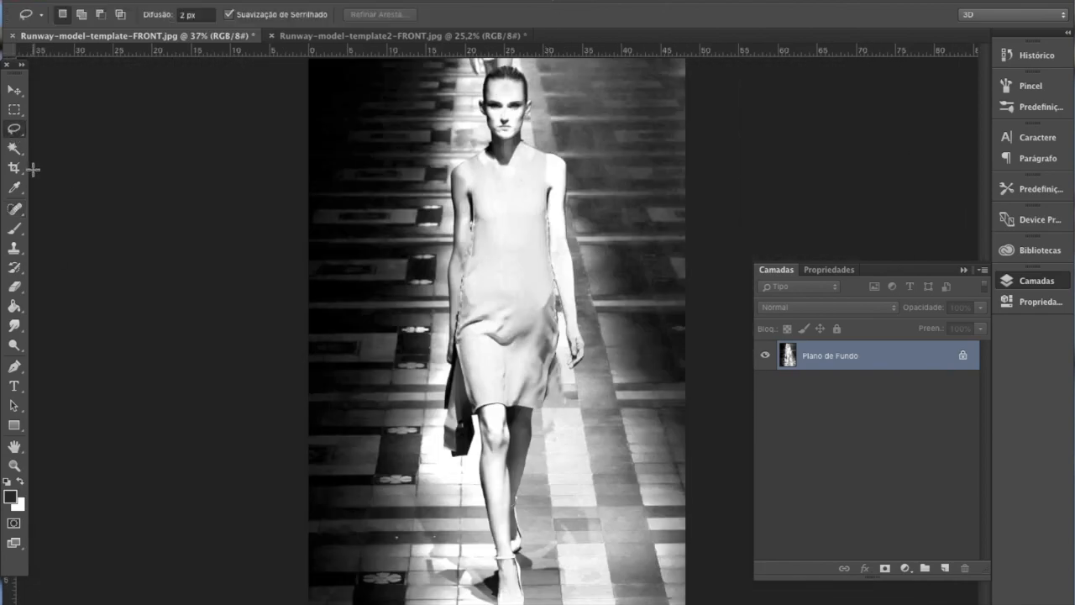
left_click(15, 129)
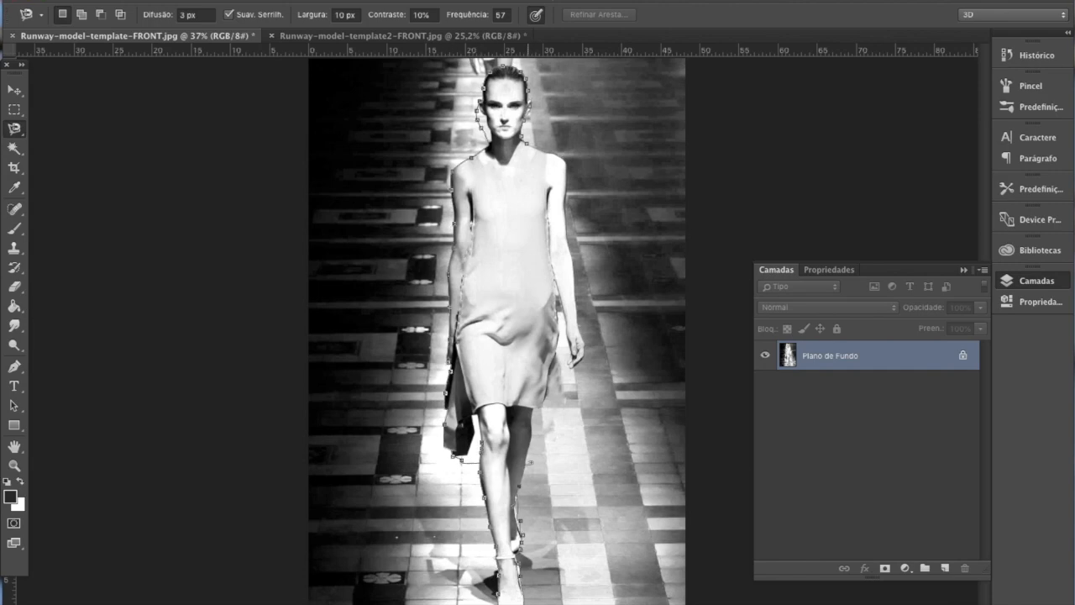
left_click(527, 145)
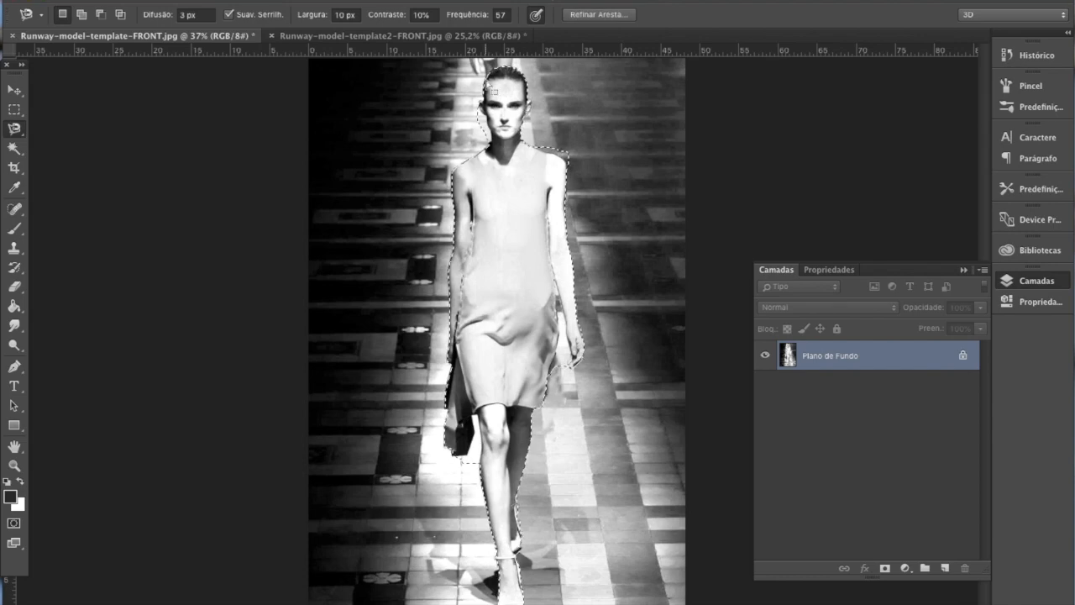
scroll(523, 117, "up", 5)
scroll(522, 116, "up", 4)
key("shift")
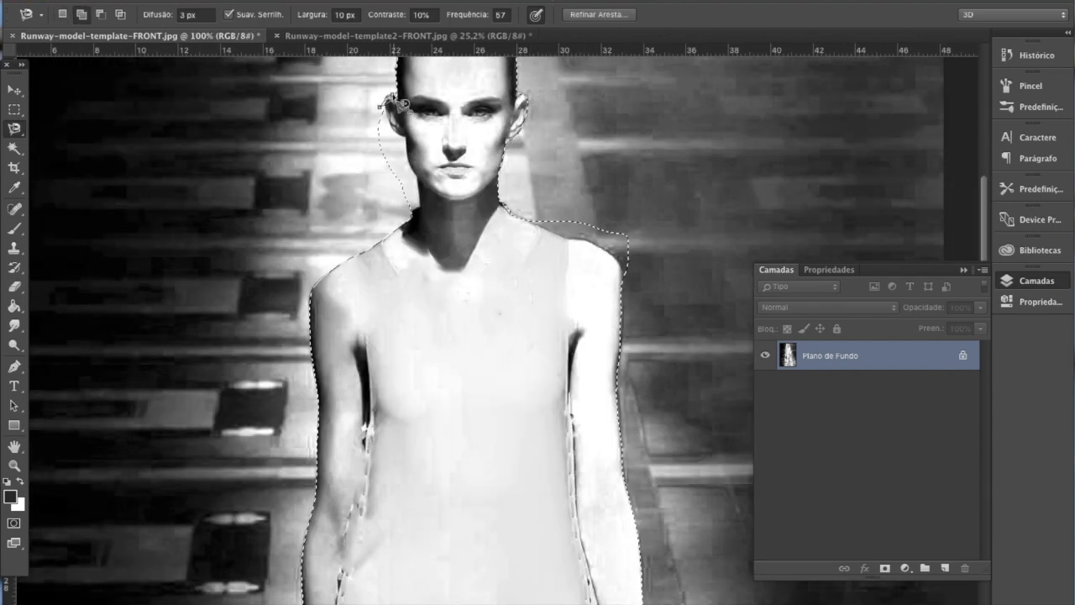
Invert the figure selection and fill the runway background with white at 100% opacity.
right_click(568, 223)
left_click(625, 423)
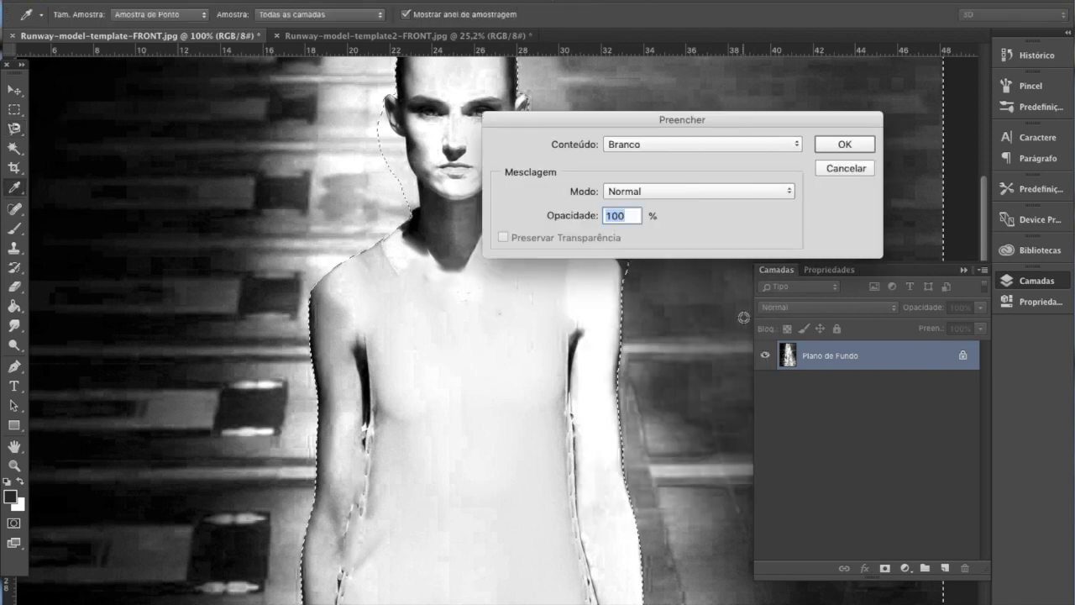
key("Return")
Lasso the dark fabric hanging beside the skirt below the hand and fill it with white.
key("ctrl+0")
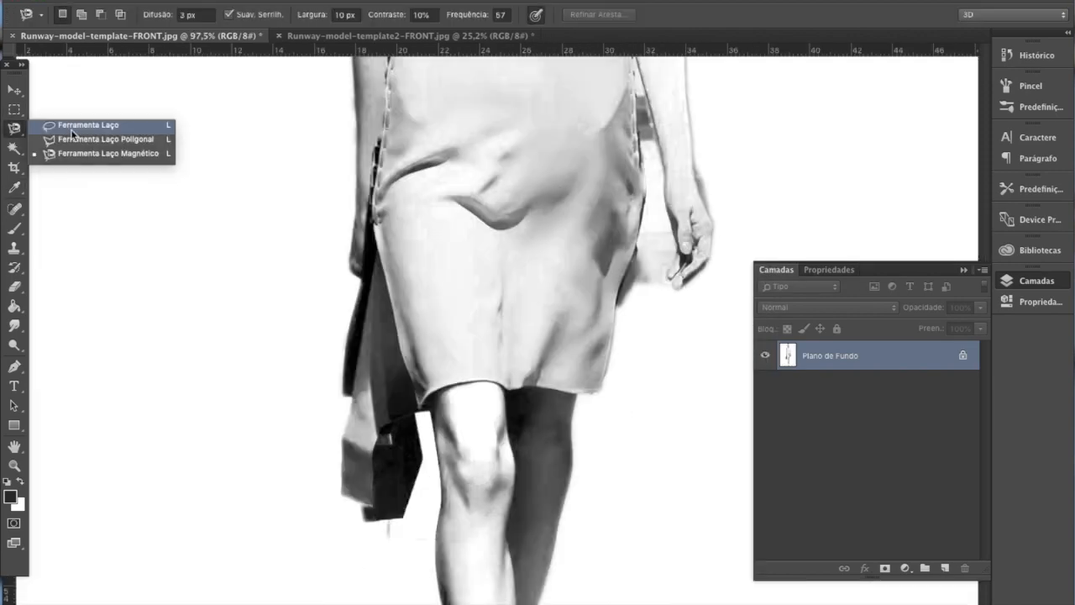
left_click(74, 123)
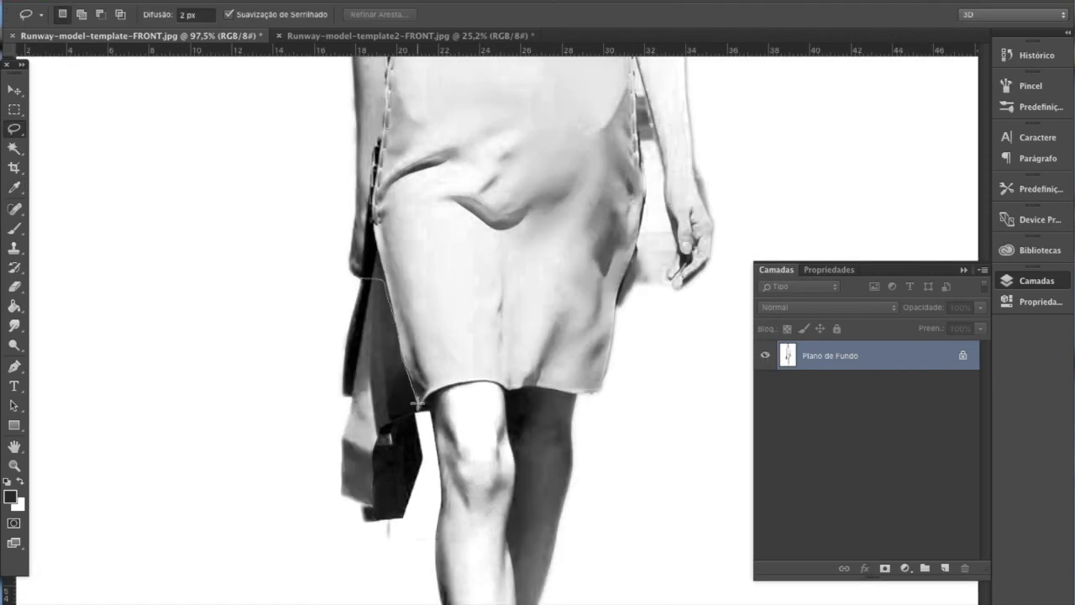
mouse_move(430, 439)
left_mouse_down()
mouse_move(319, 540)
mouse_move(306, 323)
mouse_move(361, 278)
left_mouse_up()
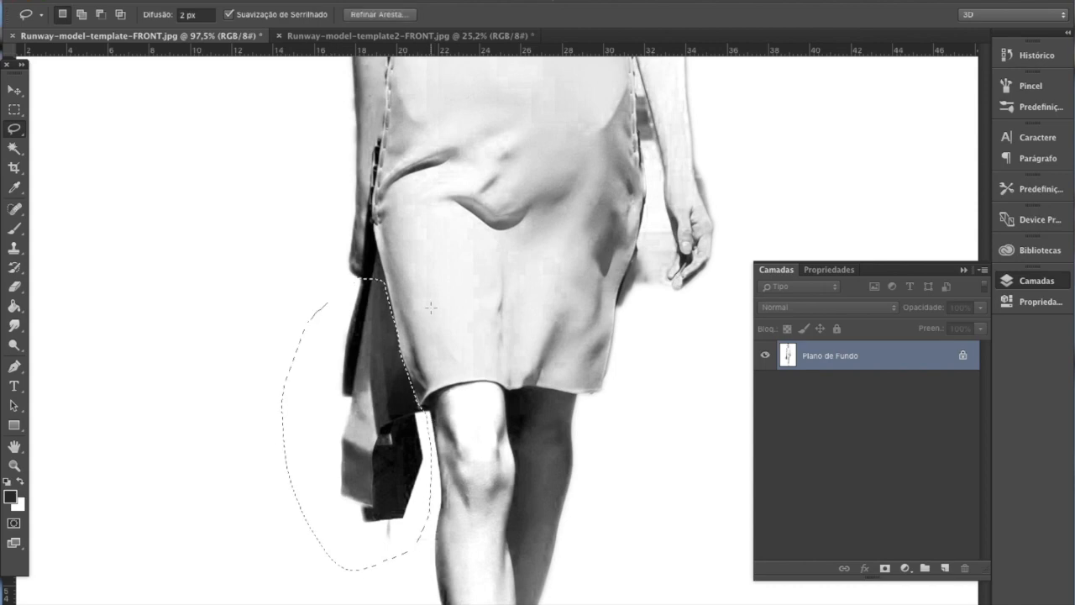
key("shift+BackSpace")
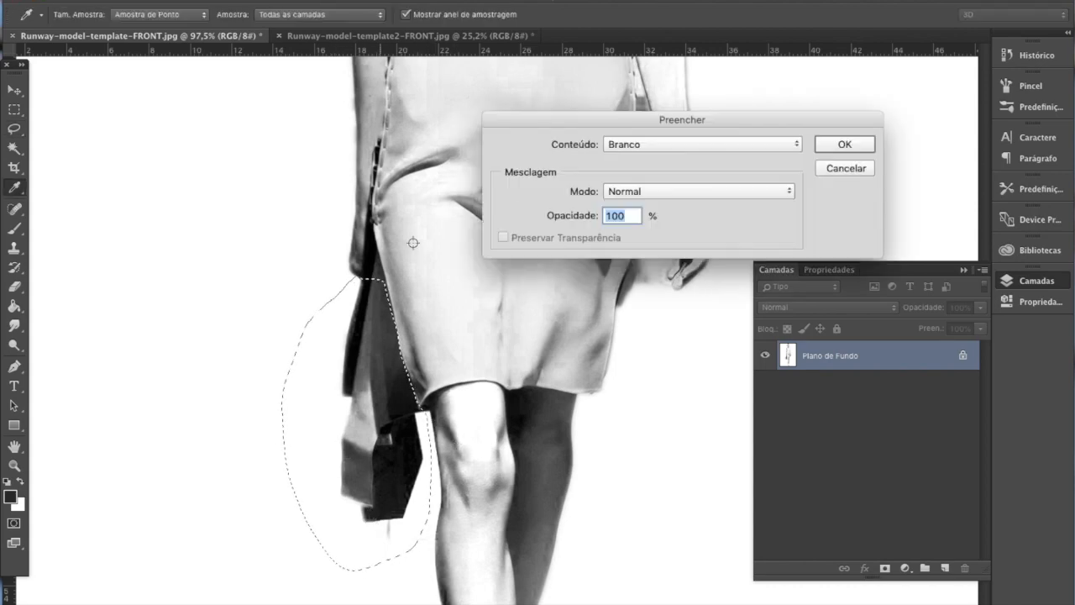
left_click(865, 145)
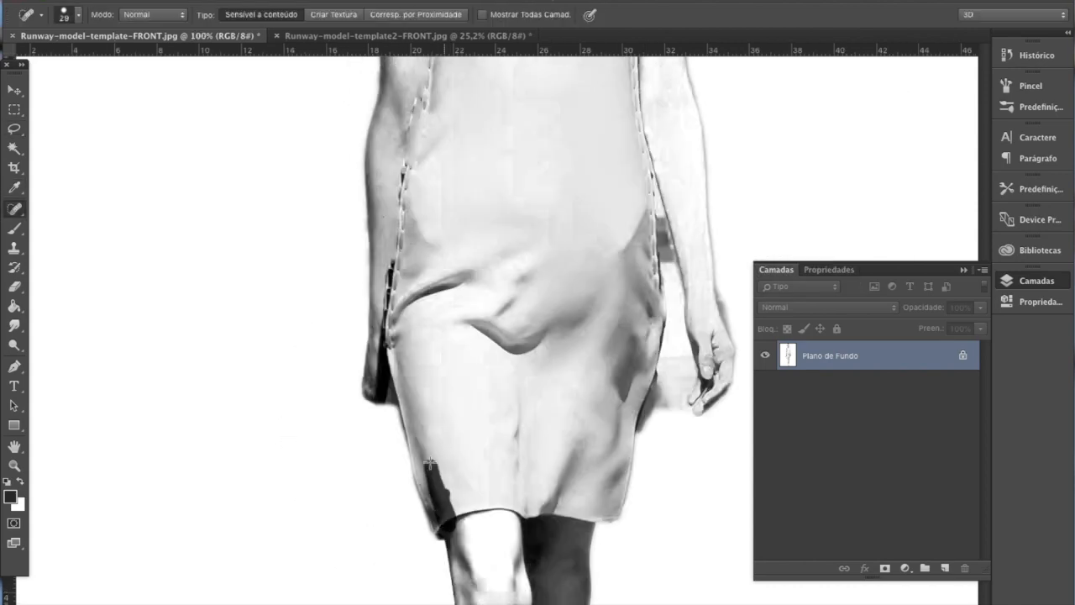
Blend the skirt's hem and lower folds into the legs with the Spot Healing Brush.
mouse_move(470, 415)
left_mouse_down()
mouse_move(432, 537)
mouse_move(450, 489)
left_mouse_up()
left_click_drag(465, 561, 474, 578)
scroll(470, 571, "down", 5)
left_click_drag(443, 416, 421, 332)
left_click_drag(438, 333, 451, 408)
mouse_move(523, 396)
left_mouse_down()
mouse_move(523, 363)
mouse_move(571, 391)
left_mouse_up()
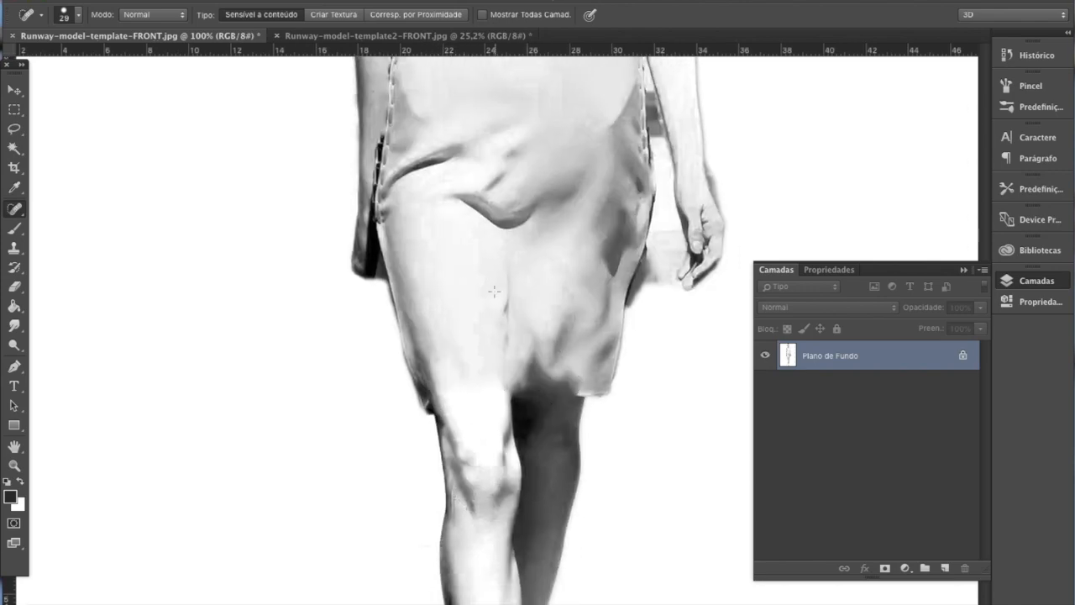
Lasso the leftover background between the skirt and the lighter arm, fill it with white and clear the selection.
left_click(15, 129)
mouse_move(588, 402)
left_mouse_down()
mouse_move(678, 238)
mouse_move(645, 63)
left_mouse_up()
key("shift+BackSpace")
key("Return")
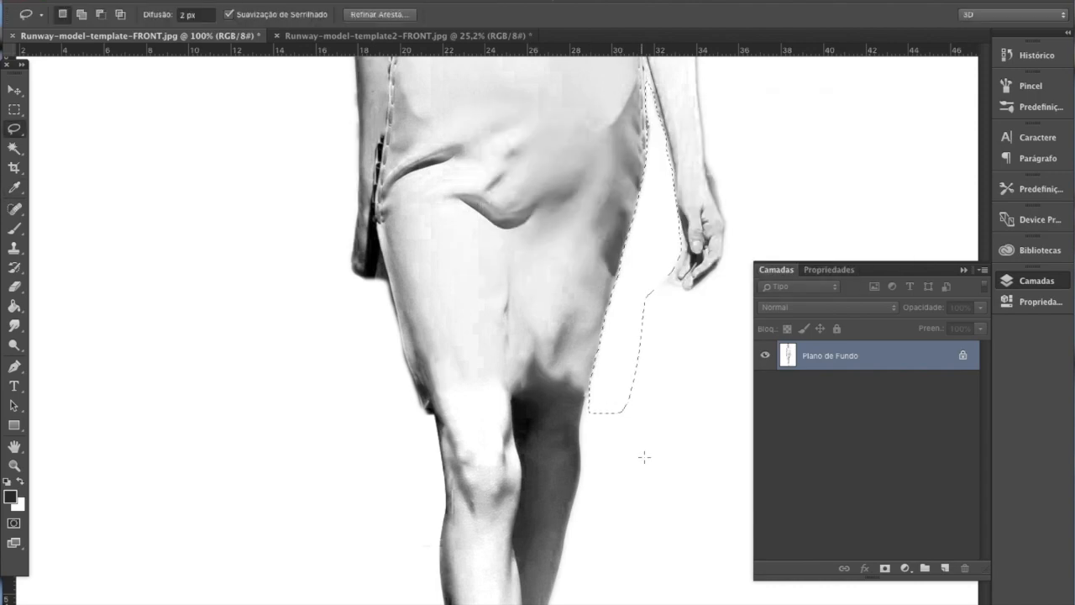
key("ctrl+d")
key("ctrl+0")
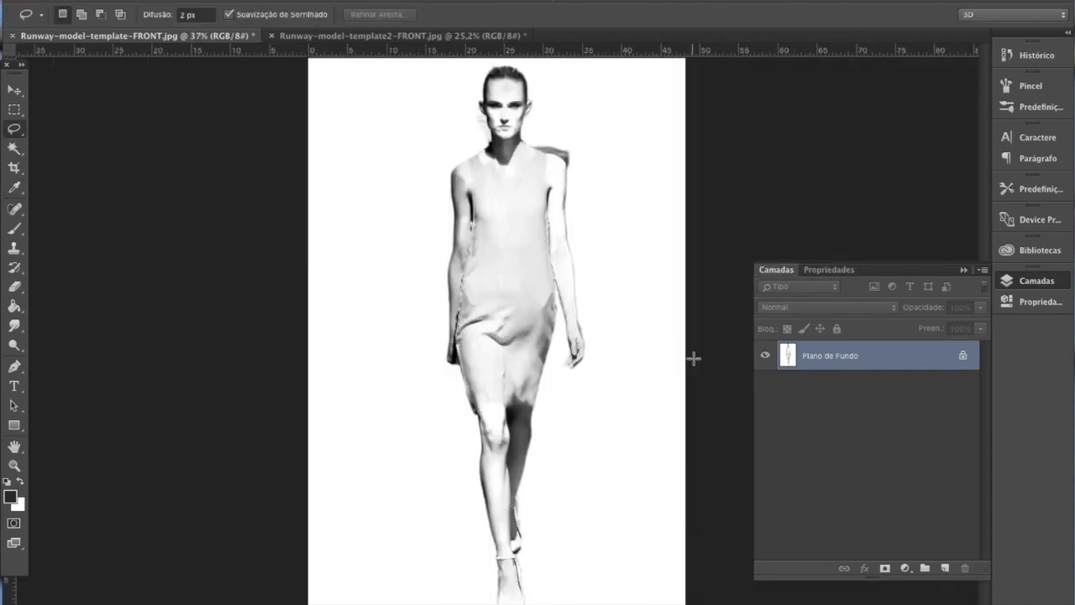
Blend the dress fold lines across the hips with the Spot Healing Brush.
left_click(14, 209)
mouse_move(490, 336)
left_mouse_down()
mouse_move(498, 312)
mouse_move(507, 340)
mouse_move(517, 334)
mouse_move(503, 345)
mouse_move(484, 312)
mouse_move(465, 334)
left_mouse_up()
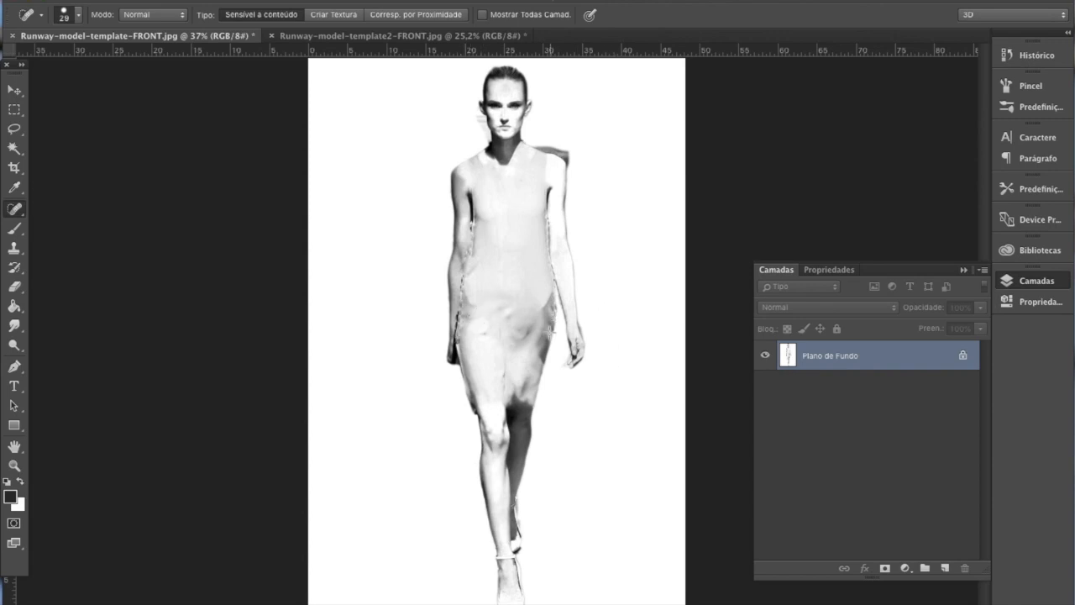
Outline the dark fabric patch above the lighter shoulder with the Magnetic Lasso and fill it with white.
left_click(17, 149)
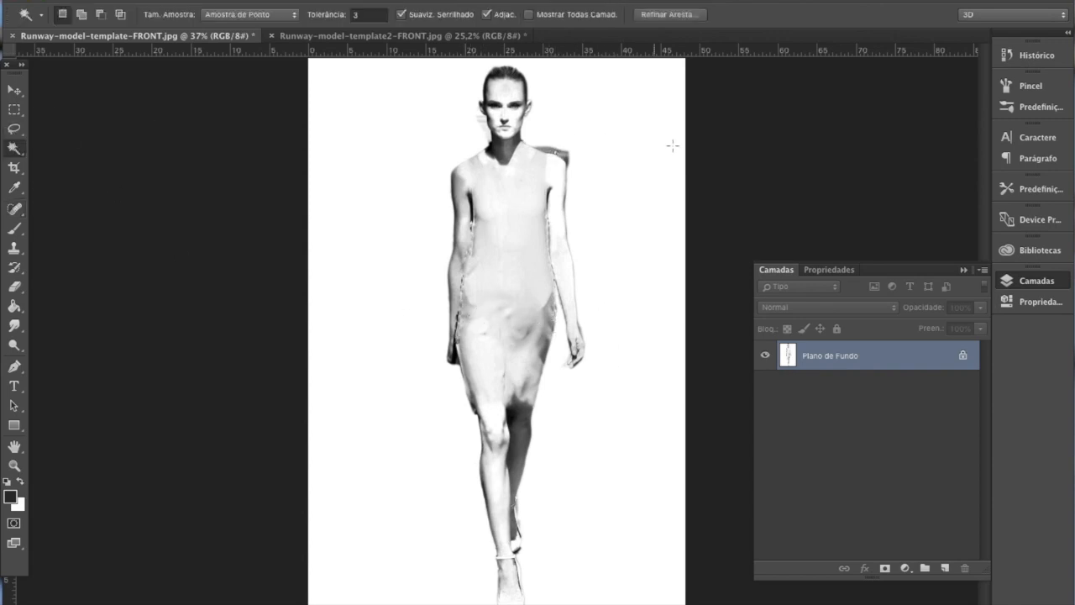
scroll(697, 168, "up", 2)
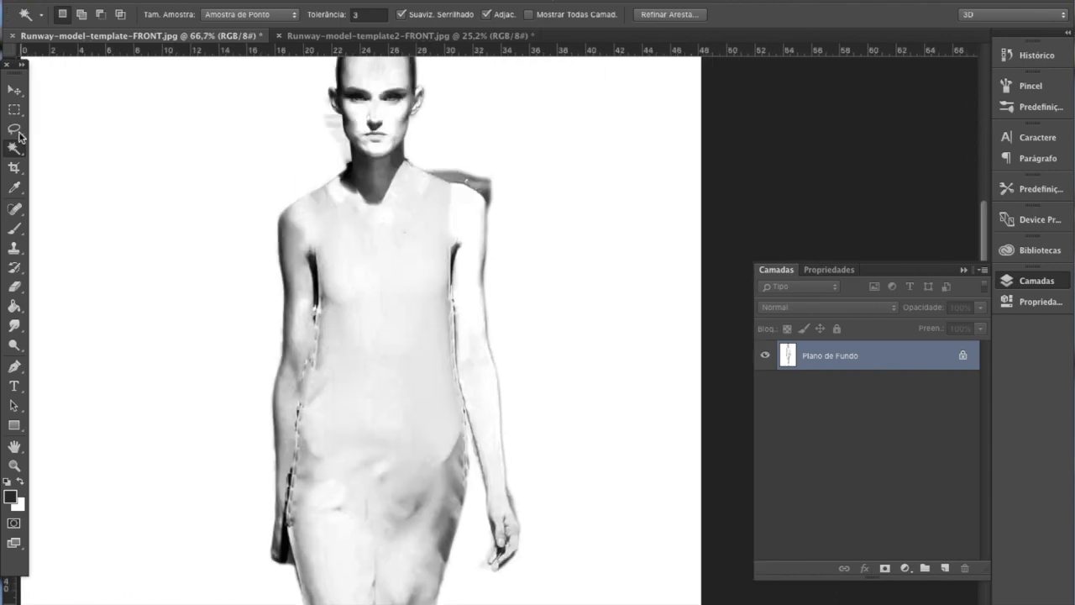
right_click(17, 131)
left_click(88, 153)
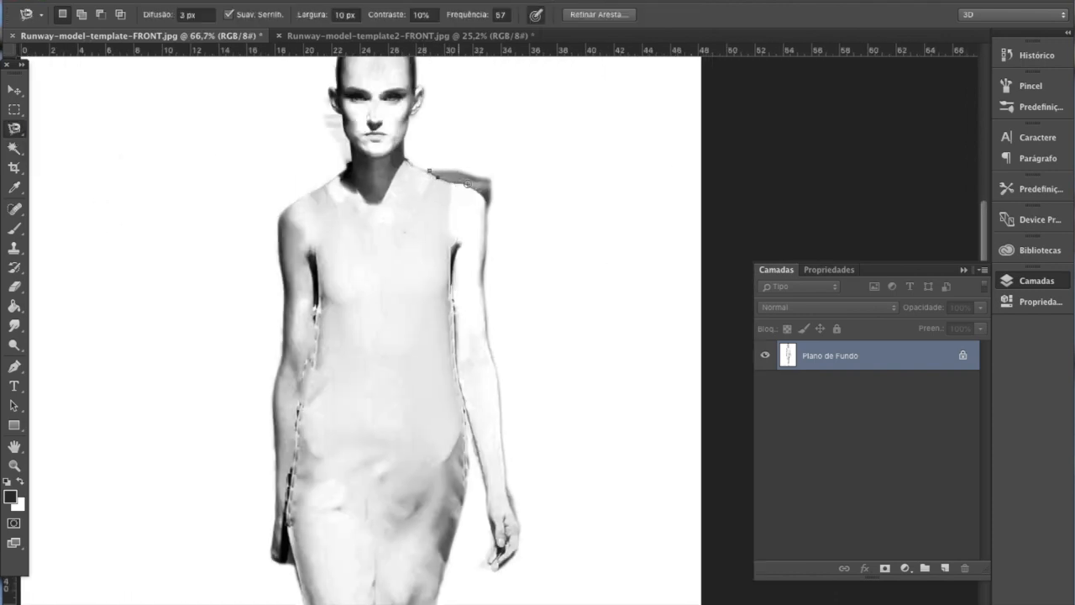
left_click(428, 163)
key("shift+BackSpace")
left_click(845, 144)
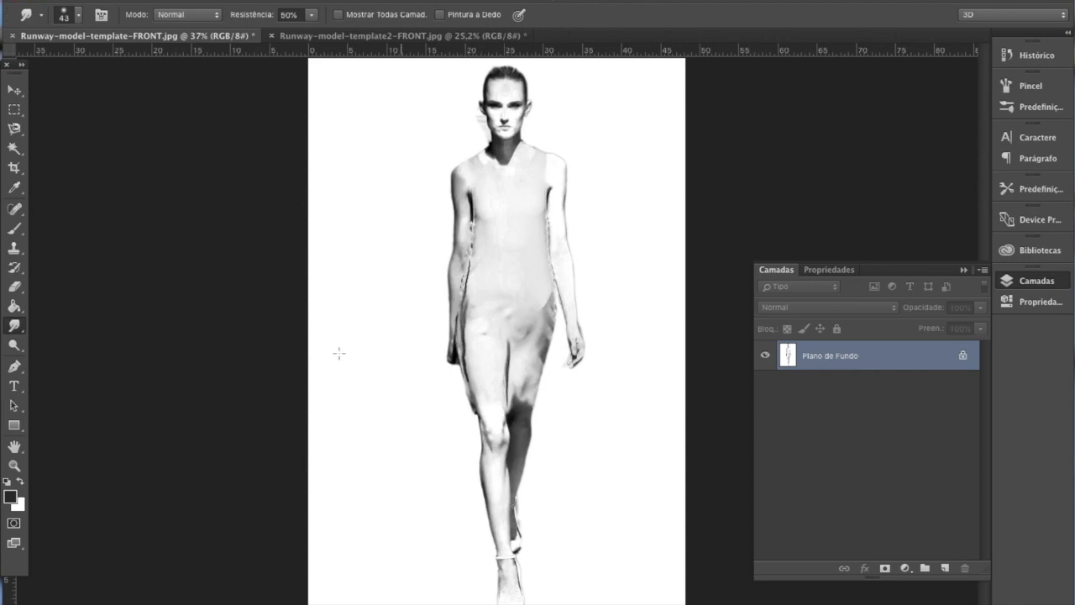
Erase the ragged edge along the outer hip and heal the remaining folds and marks on the hips and thighs.
left_click(14, 286)
left_click_drag(553, 292, 551, 348)
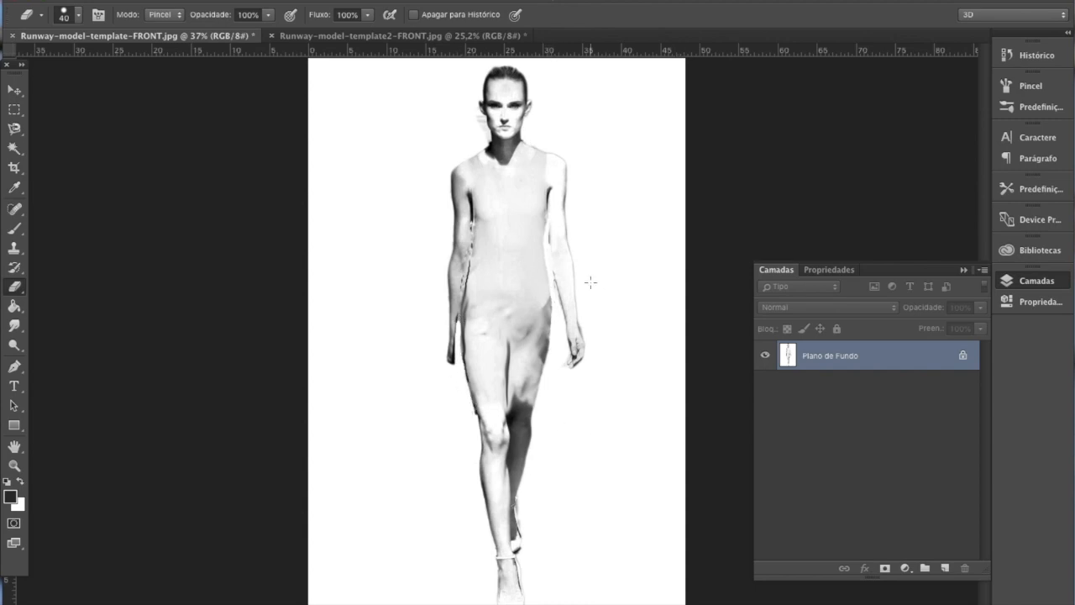
key("j")
mouse_move(525, 296)
left_mouse_down()
mouse_move(536, 358)
mouse_move(520, 327)
mouse_move(522, 377)
left_mouse_up()
left_click_drag(532, 351, 521, 393)
left_click_drag(472, 304, 470, 331)
left_click_drag(529, 368, 522, 389)
left_click_drag(479, 326, 486, 333)
mouse_move(471, 312)
left_mouse_down()
mouse_move(530, 367)
mouse_move(468, 325)
left_mouse_up()
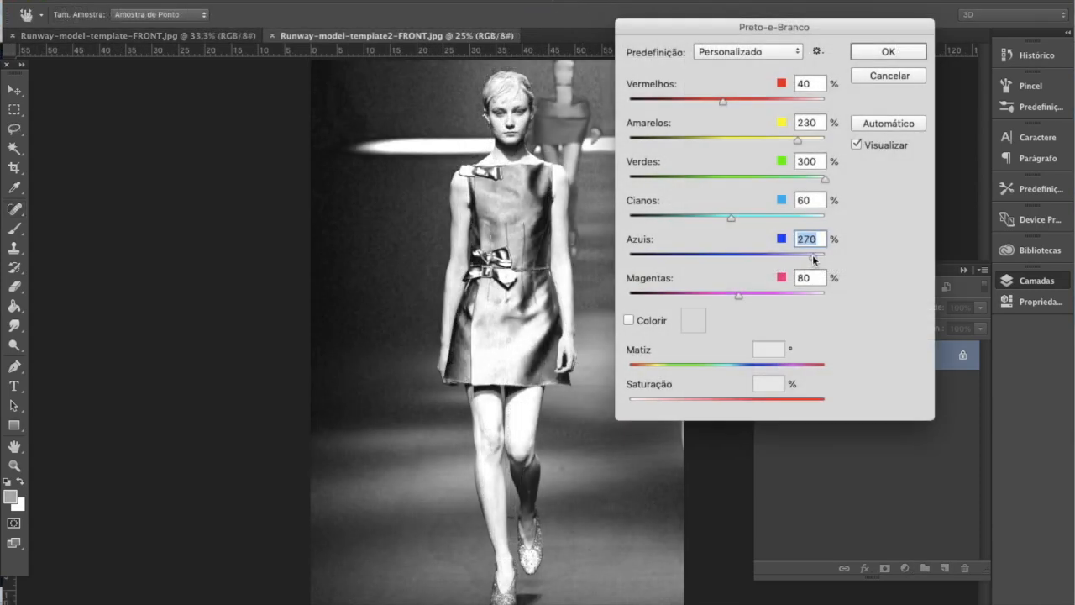
Raise Magentas and Reds in the second runway photo's black-and-white conversion and heal away the dark shoulder bow.
left_click_drag(738, 296, 865, 288)
left_click_drag(721, 99, 750, 110)
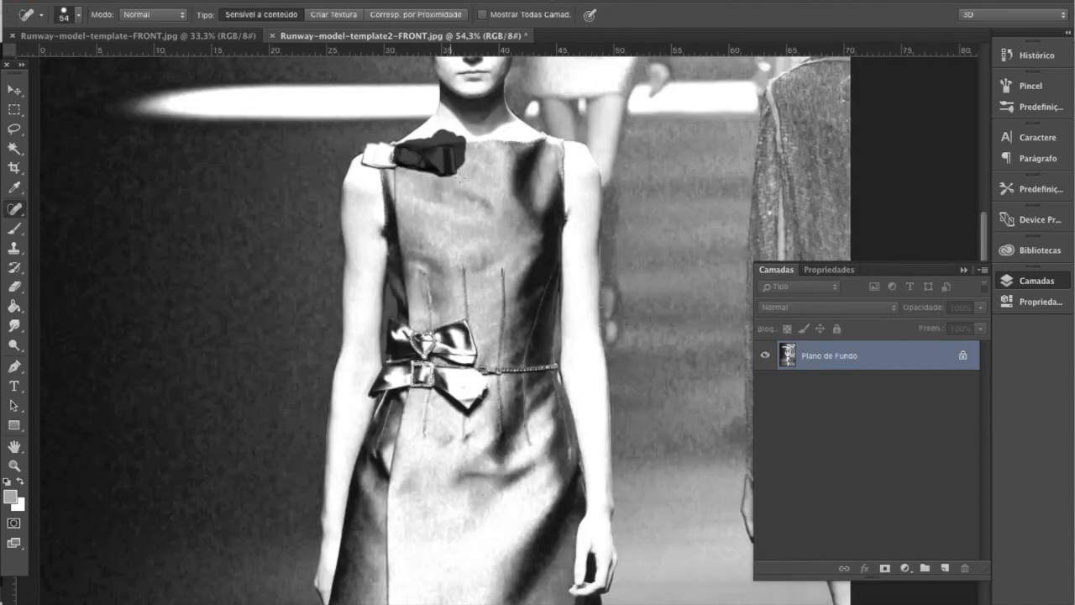
mouse_move(443, 168)
left_mouse_down()
mouse_move(467, 183)
mouse_move(471, 145)
mouse_move(529, 143)
mouse_move(500, 153)
left_mouse_up()
Convert the locked background of the second runway photo into an editable layer.
key("l")
double_click(910, 356)
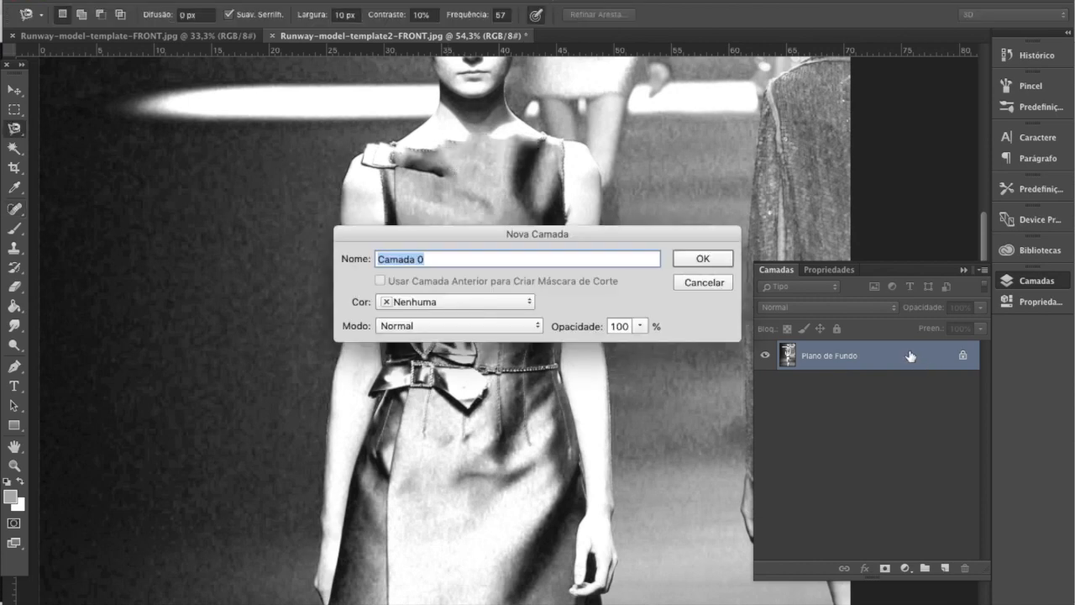
left_click(702, 259)
Outline the dress bodice down to the belt with the Magnetic Lasso and delete it.
key("ctrl+plus")
left_click(365, 268)
mouse_move(356, 386)
left_mouse_down()
mouse_move(401, 406)
mouse_move(494, 406)
mouse_move(569, 358)
mouse_move(572, 97)
mouse_move(350, 102)
mouse_move(337, 116)
mouse_move(361, 205)
left_mouse_up()
left_click(365, 269)
key("Delete")
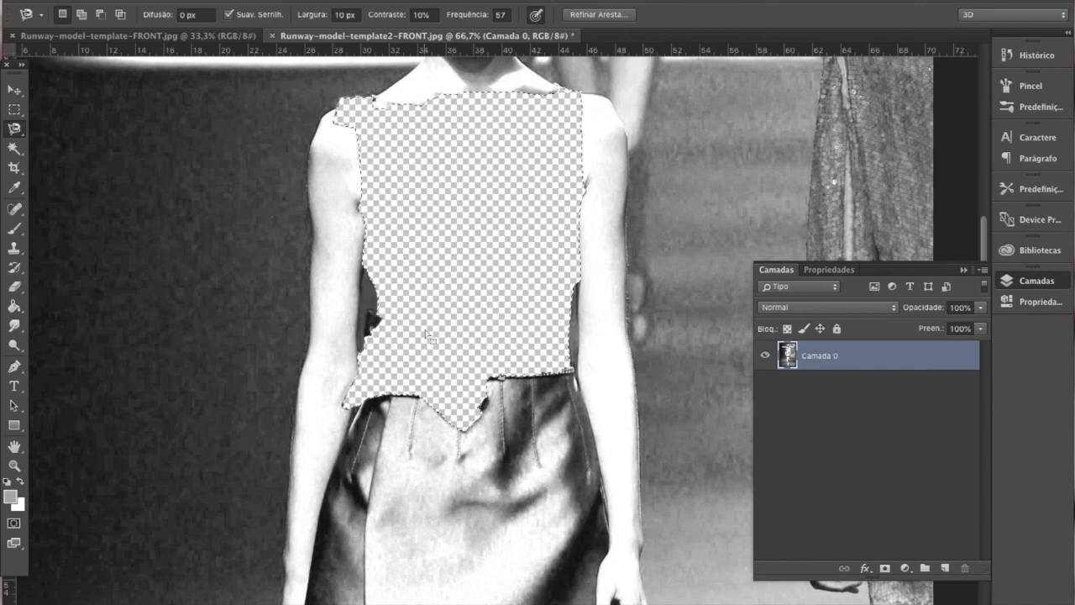
Outline the remaining skirt between the hands with the Magnetic Lasso and delete it.
scroll(428, 551, "down", 3)
mouse_move(429, 551)
left_mouse_down()
mouse_move(585, 519)
mouse_move(618, 494)
mouse_move(596, 423)
mouse_move(588, 259)
mouse_move(406, 219)
mouse_move(304, 449)
left_mouse_up()
double_click(304, 450)
key("Delete")
Crop the photo on both sides to a strip about 35 cm wide around the model.
key("ctrl+0")
key("c")
left_click(360, 348)
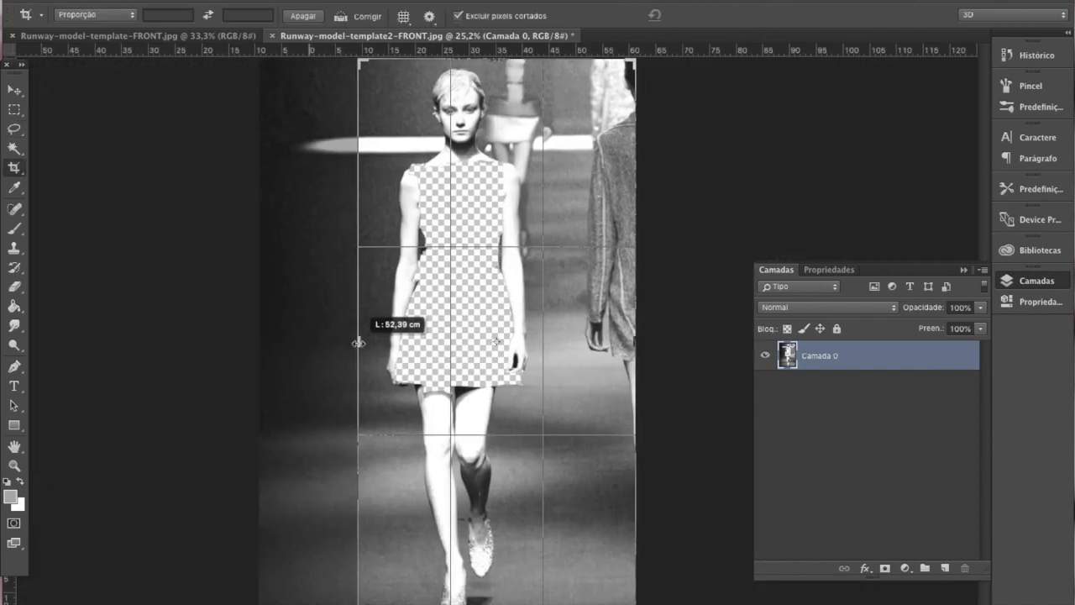
left_click_drag(638, 345, 597, 346)
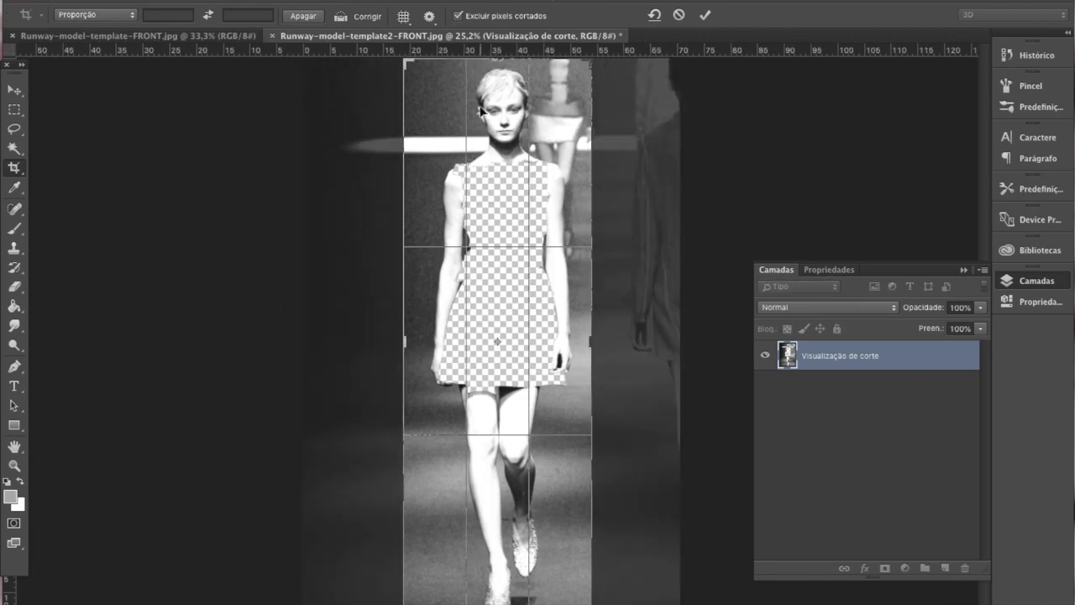
key("Return")
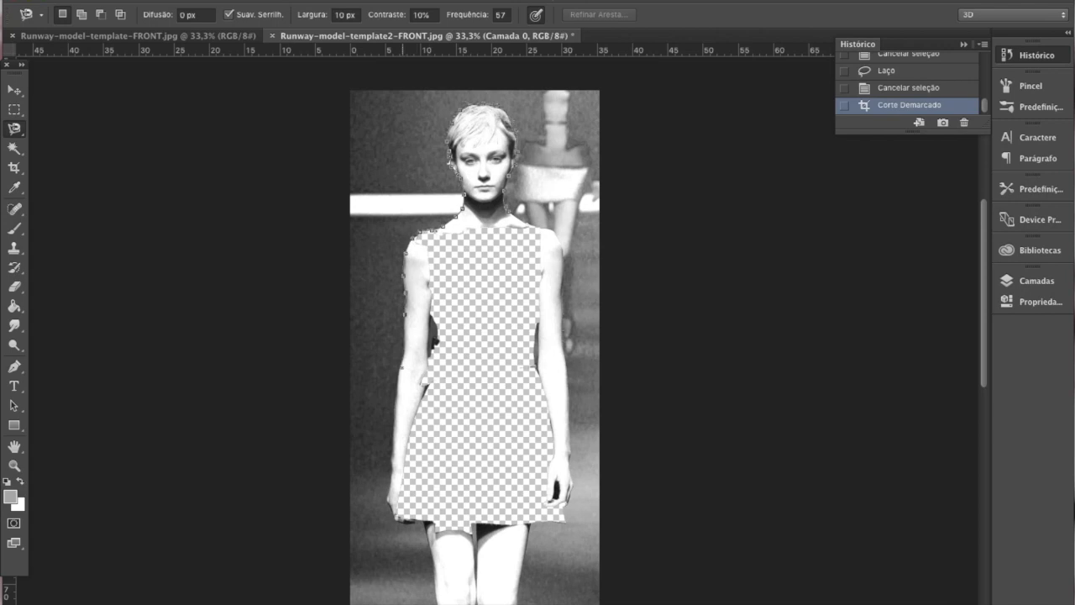
Trace the runway background along the left arm and around the head with the Magnetic Lasso and delete it.
mouse_move(353, 486)
left_mouse_down()
mouse_move(353, 92)
mouse_move(546, 120)
left_mouse_up()
key("Return")
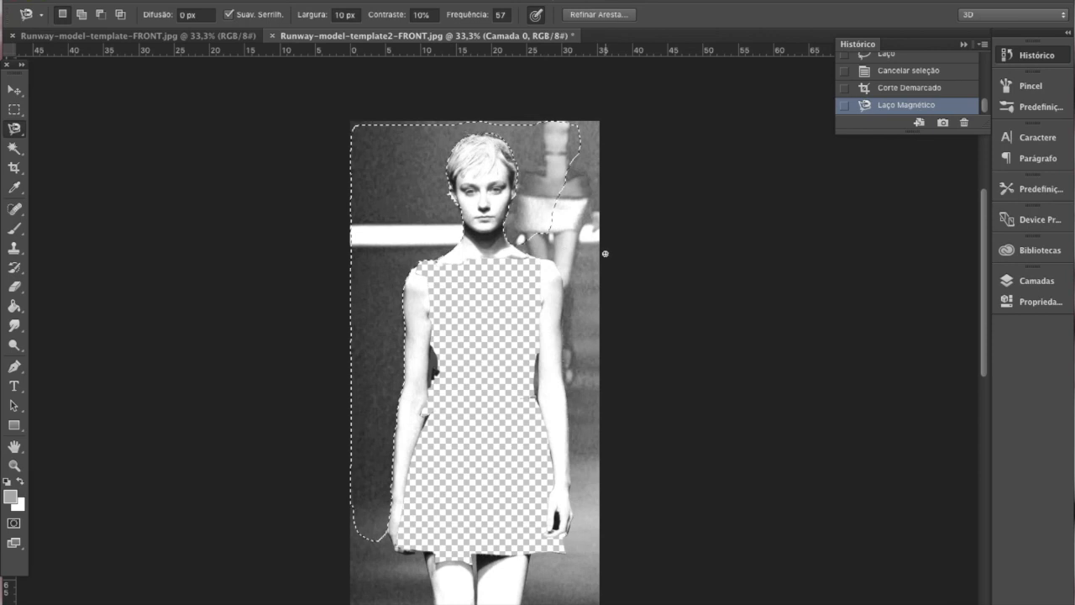
key("Delete")
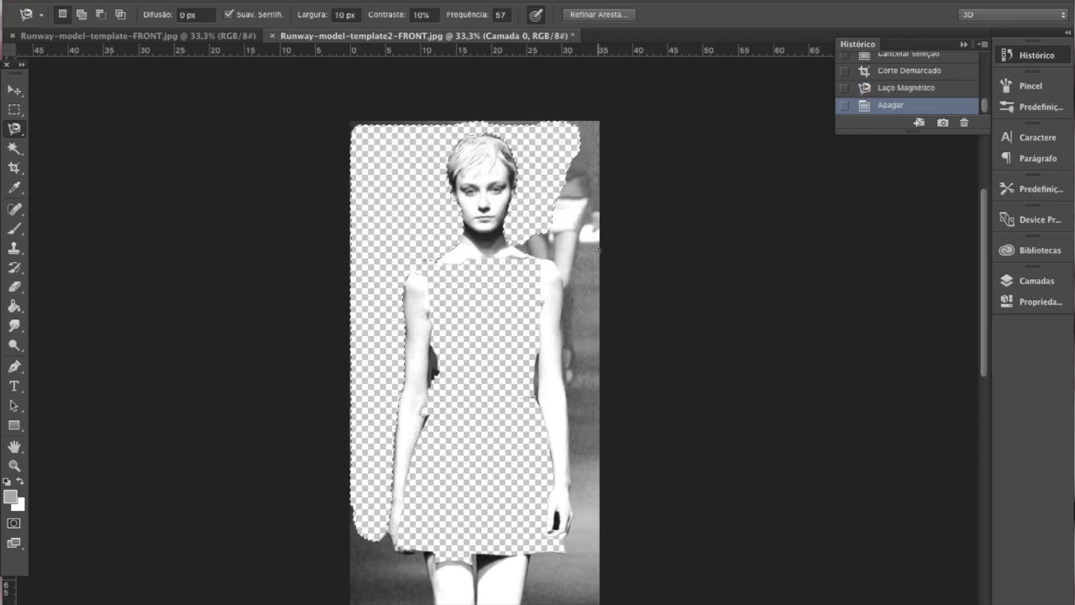
Flatten the image so the deleted areas are filled with white.
left_click(1038, 281)
left_click(983, 270)
left_click(840, 551)
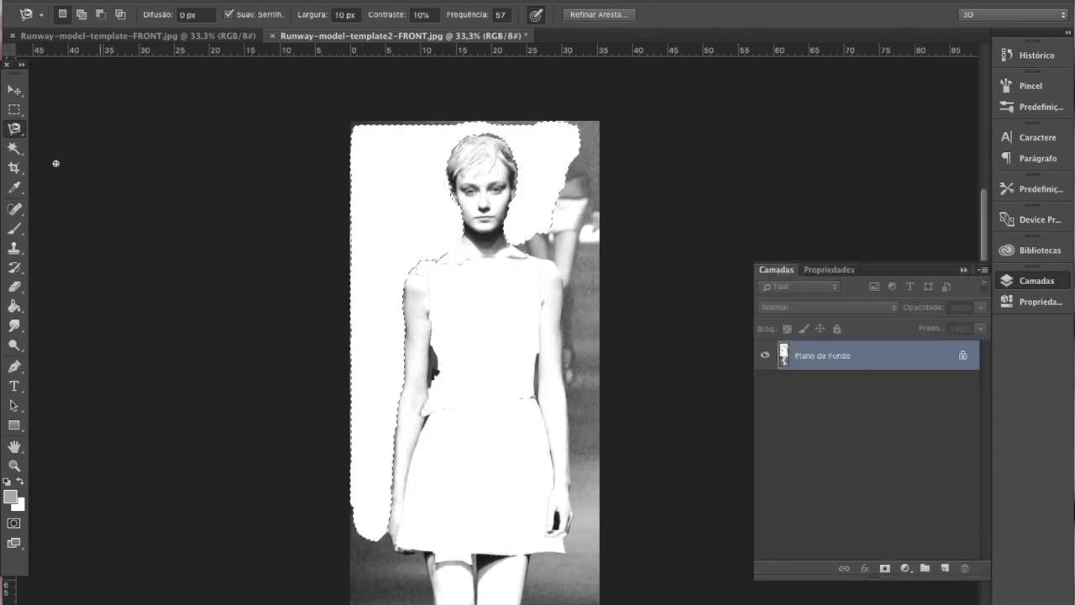
Convert the flattened background back into an editable layer.
double_click(15, 465)
left_click_drag(240, 340, 363, 367)
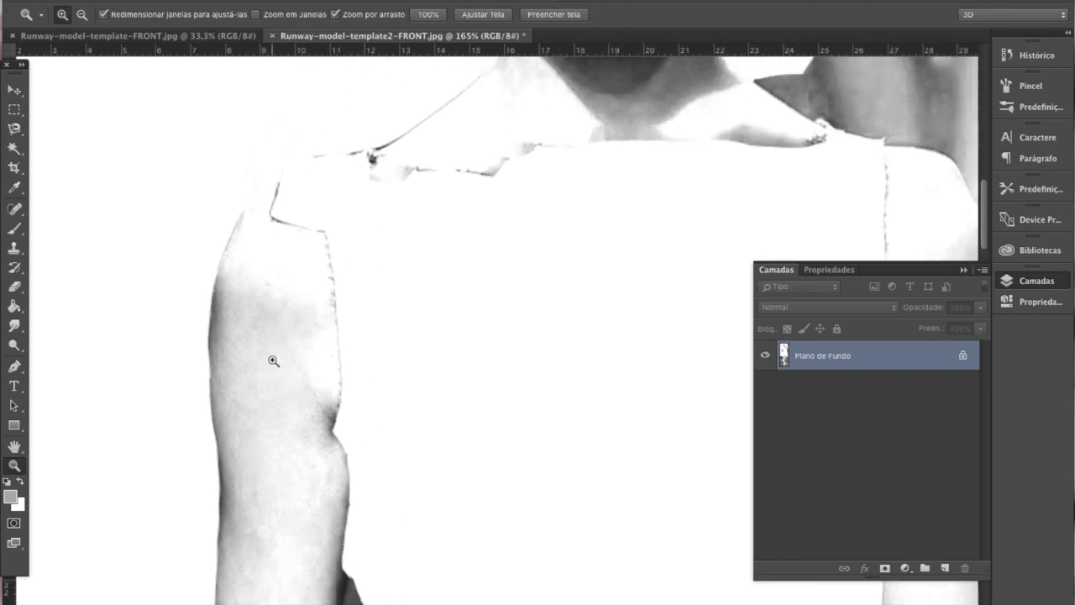
left_click_drag(279, 369, 273, 360)
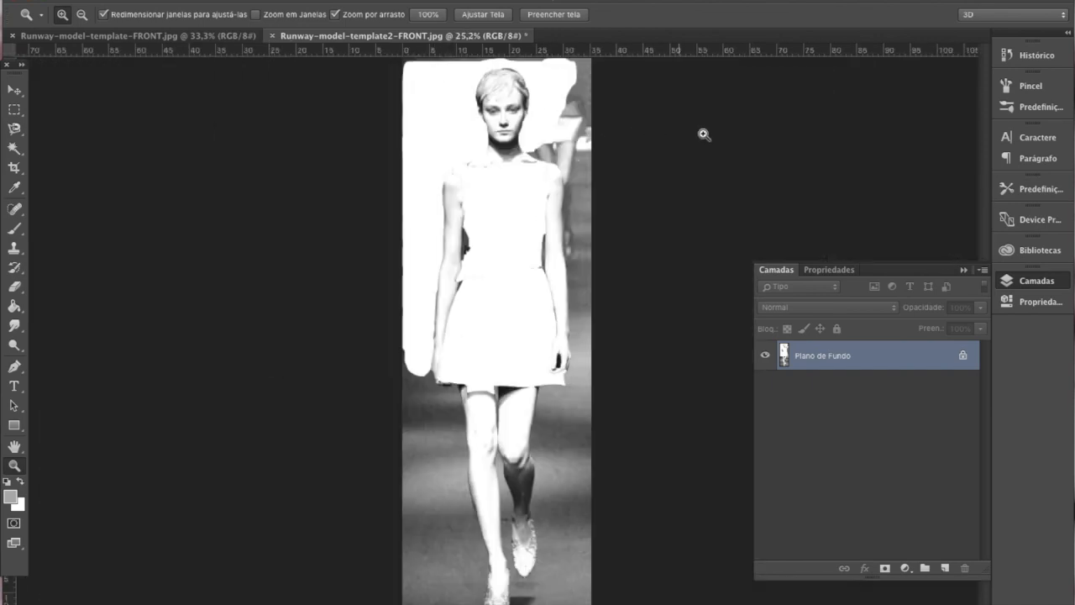
double_click(897, 364)
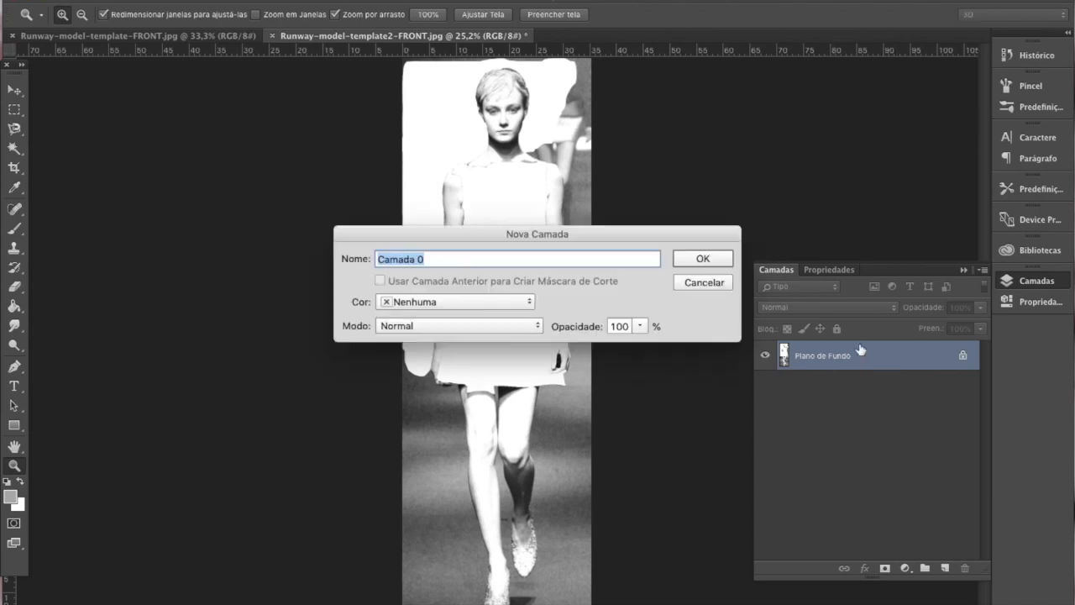
left_click(703, 259)
Trace the background to the right of the arm, leg and shoe with the Magnetic Lasso, delete it and deselect.
left_click(15, 128)
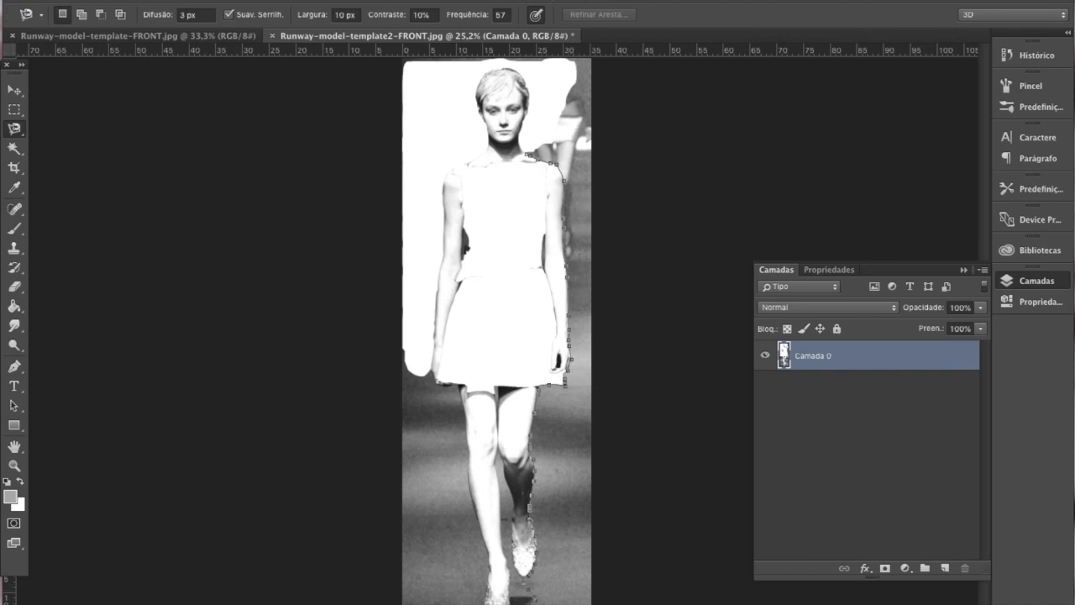
left_click(528, 154)
key("Delete")
key("ctrl+d")
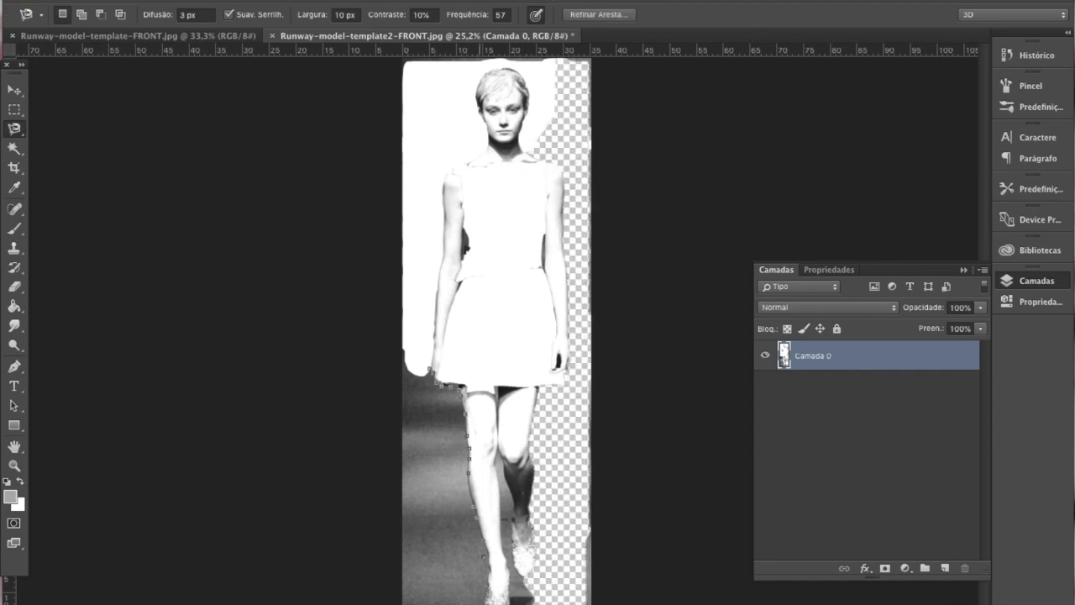
Select the remaining runway area to the left of the legs, delete it and deselect.
double_click(436, 375)
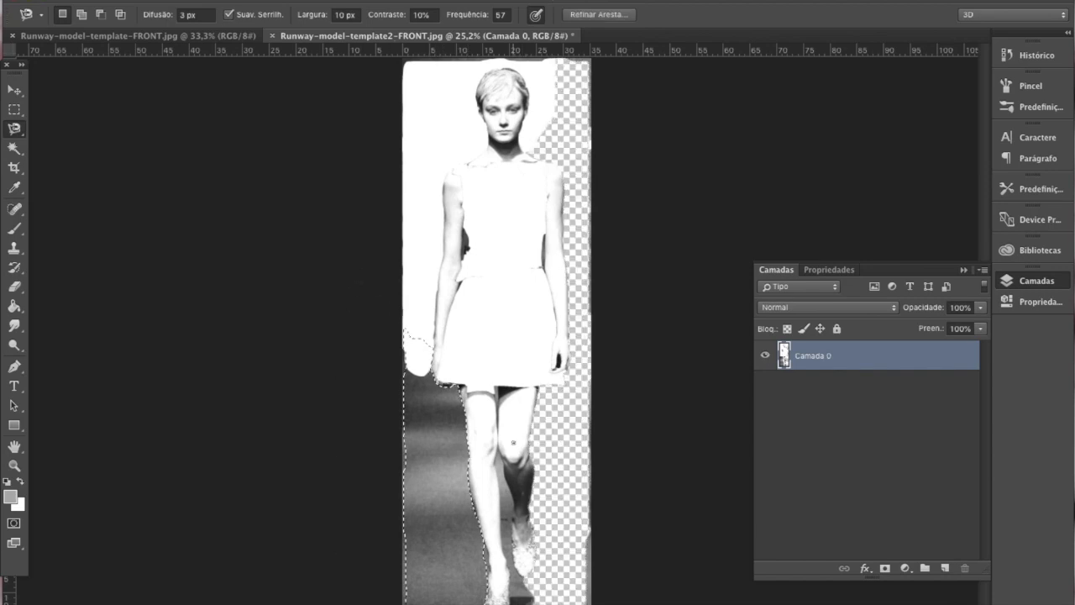
key("Delete")
key("ctrl+d")
Erase the leftover background strips along the top and side borders of the image.
key("e")
left_click_drag(550, 63, 591, 193)
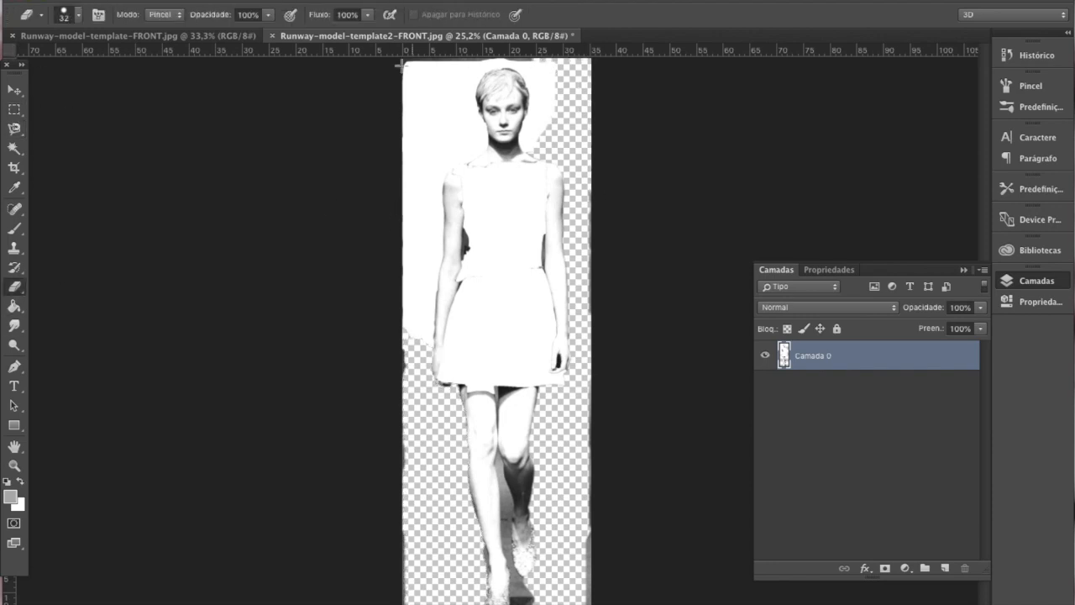
left_click(79, 15)
left_click_drag(402, 65, 533, 60)
left_click_drag(591, 215, 591, 603)
left_click_drag(403, 603, 404, 351)
Lasso the dark background remnants between each arm and the waist and delete them.
left_click(14, 128)
scroll(489, 244, "up", 10)
right_click(14, 129)
left_click(79, 129)
mouse_move(403, 111)
left_mouse_down()
mouse_move(388, 407)
mouse_move(403, 113)
left_mouse_up()
key("Delete")
left_click(14, 208)
left_click(15, 128)
mouse_move(681, 114)
left_mouse_down()
mouse_move(678, 337)
mouse_move(679, 117)
left_mouse_up()
key("Delete")
Heal the dark shadow bands on the thighs beneath the skirt hem.
left_click(14, 286)
scroll(633, 316, "down", 10)
scroll(632, 316, "right", 3)
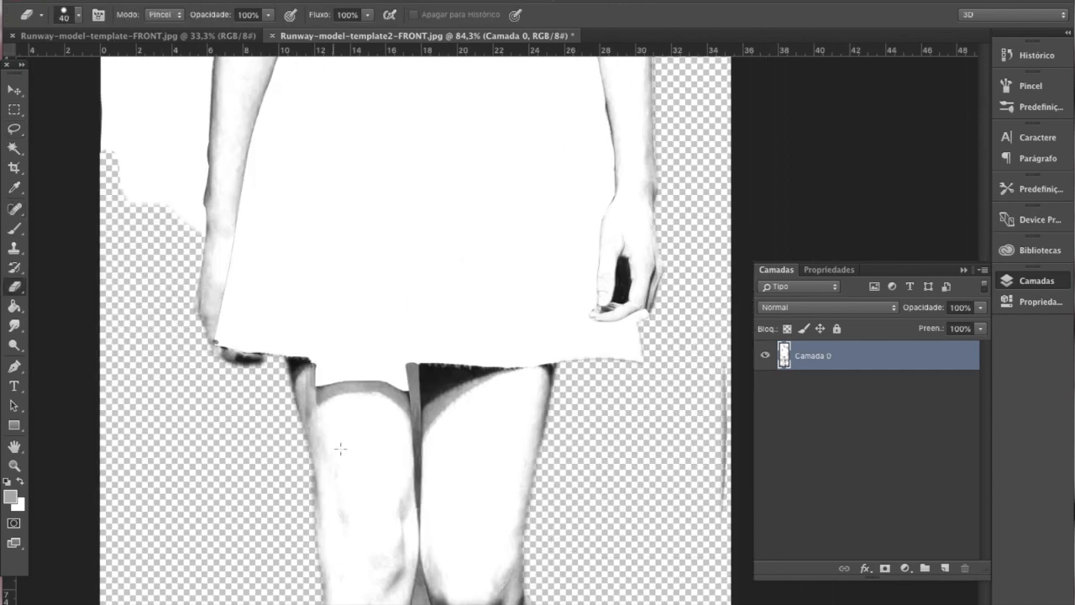
left_click(14, 209)
left_click_drag(336, 362, 377, 389)
left_click_drag(458, 366, 547, 384)
Lasso and delete the dark gaps between the thighs and beside the outer thigh under the hem, then deselect.
left_click(14, 128)
left_click(187, 15)
mouse_move(429, 360)
left_mouse_down()
mouse_move(435, 496)
mouse_move(425, 359)
left_mouse_up()
key("Delete")
key("ctrl+d")
mouse_move(300, 351)
left_mouse_down()
mouse_move(334, 440)
mouse_move(301, 351)
left_mouse_up()
key("Delete")
key("ctrl+d")
Lasso and delete the grey floor remnants to the left of the front ankle and shoe.
scroll(425, 325, "down", 10)
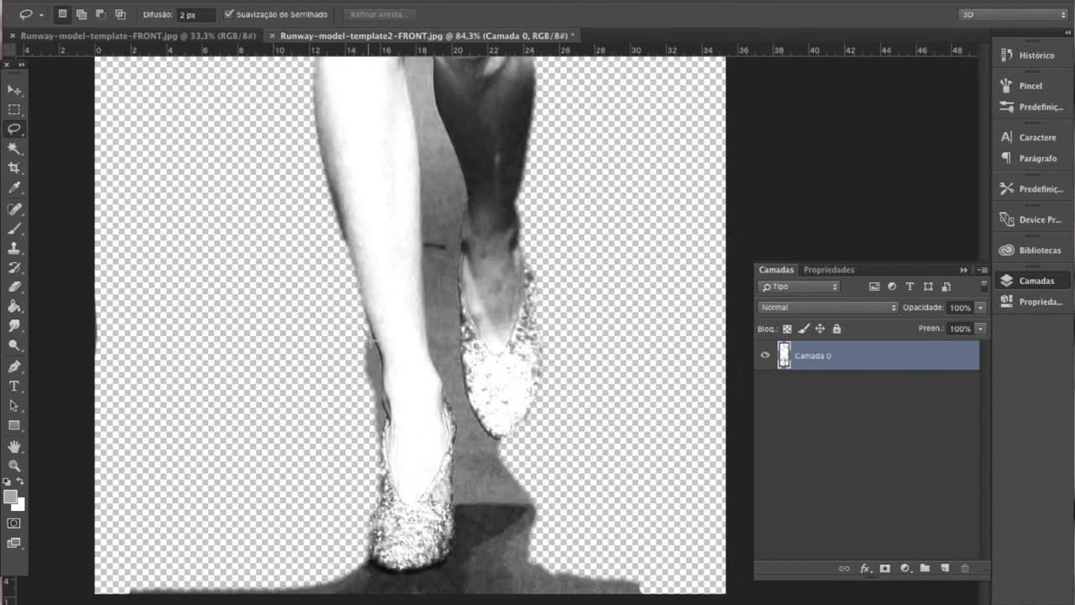
left_click_drag(365, 331, 369, 334)
key("Delete")
mouse_move(332, 489)
left_mouse_down()
mouse_move(406, 576)
mouse_move(315, 487)
left_mouse_up()
key("Delete")
key("ctrl+d")
Trace the grey background between the calves and shoes with the Magnetic Lasso and delete it.
scroll(457, 504, "up", 5)
left_click_drag(399, 231, 400, 243)
key("shift+l")
key("shift+l")
left_click(383, 182)
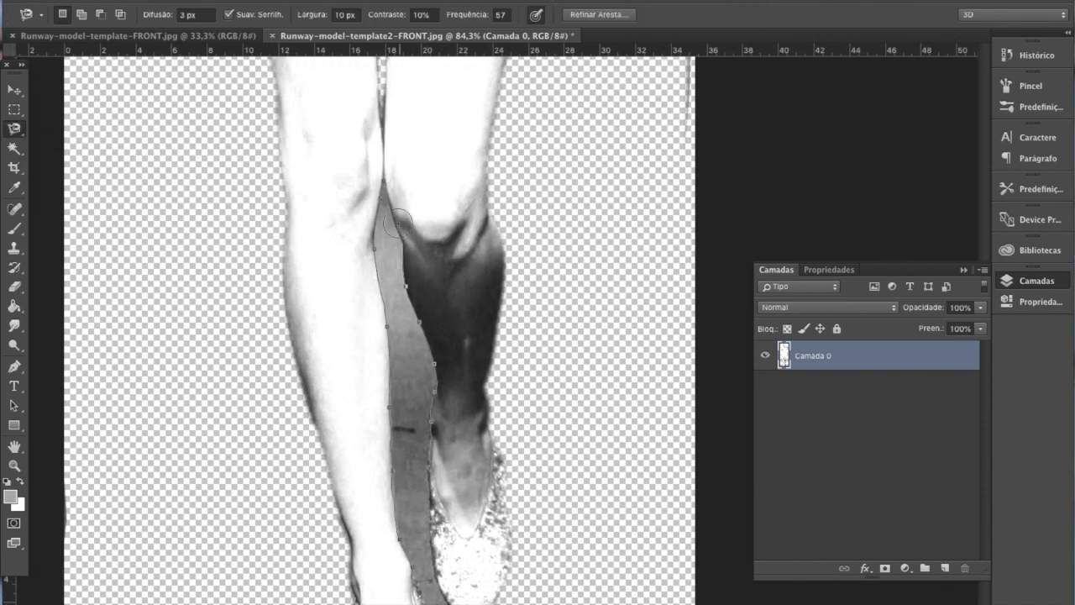
scroll(428, 470, "down", 5)
left_click(411, 327)
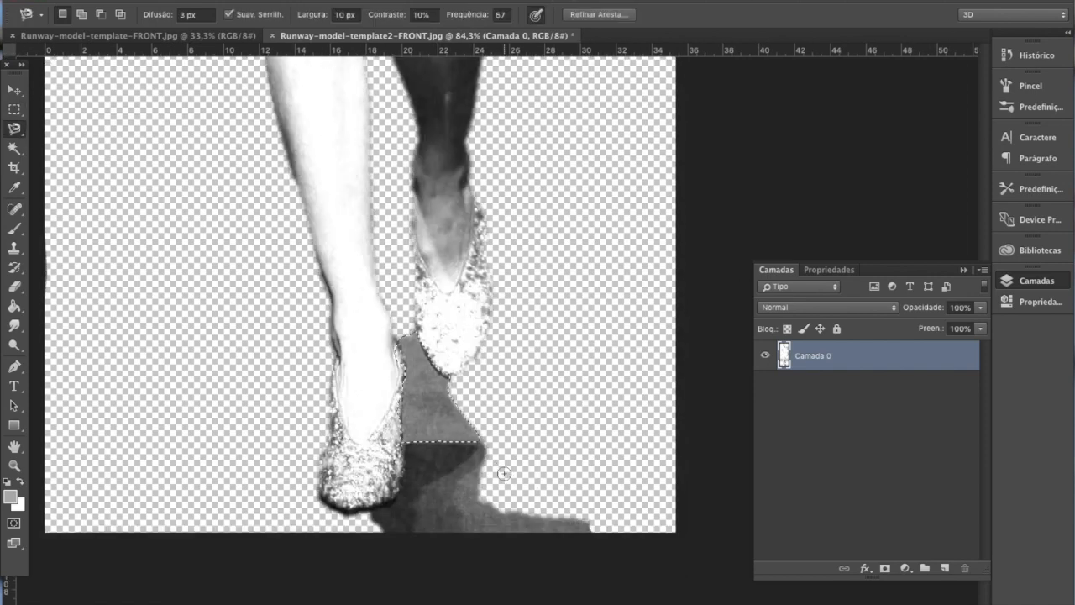
key("Delete")
Lasso the outer part of the floor shadow beside the front shoe, delete it and deselect.
scroll(504, 437, "down", 2)
key("shift+l")
mouse_move(595, 509)
left_mouse_down()
mouse_move(582, 474)
mouse_move(485, 437)
left_mouse_up()
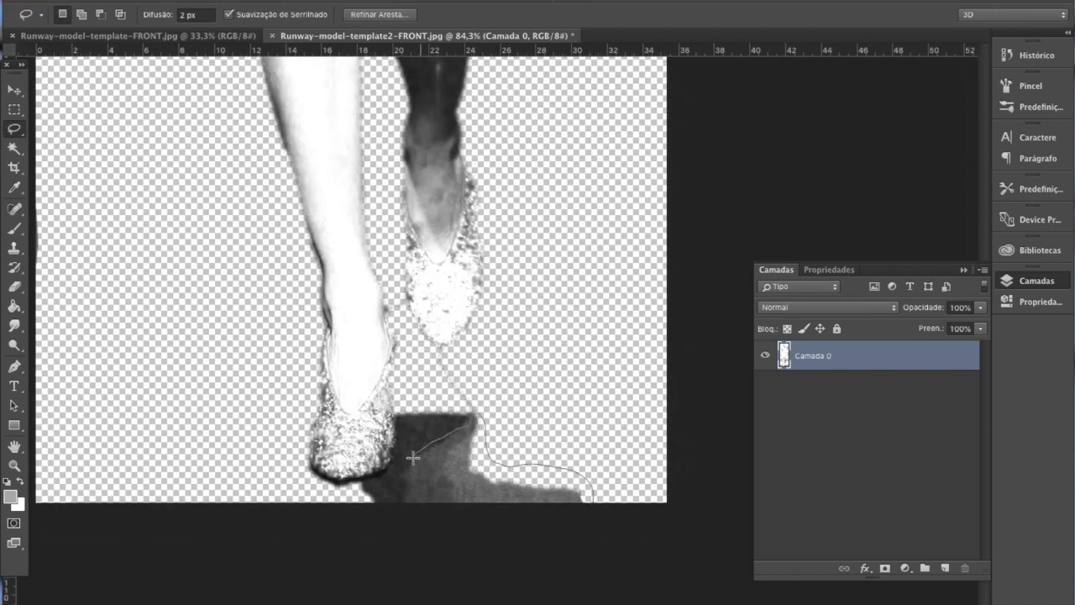
left_click_drag(410, 512, 581, 524)
key("Delete")
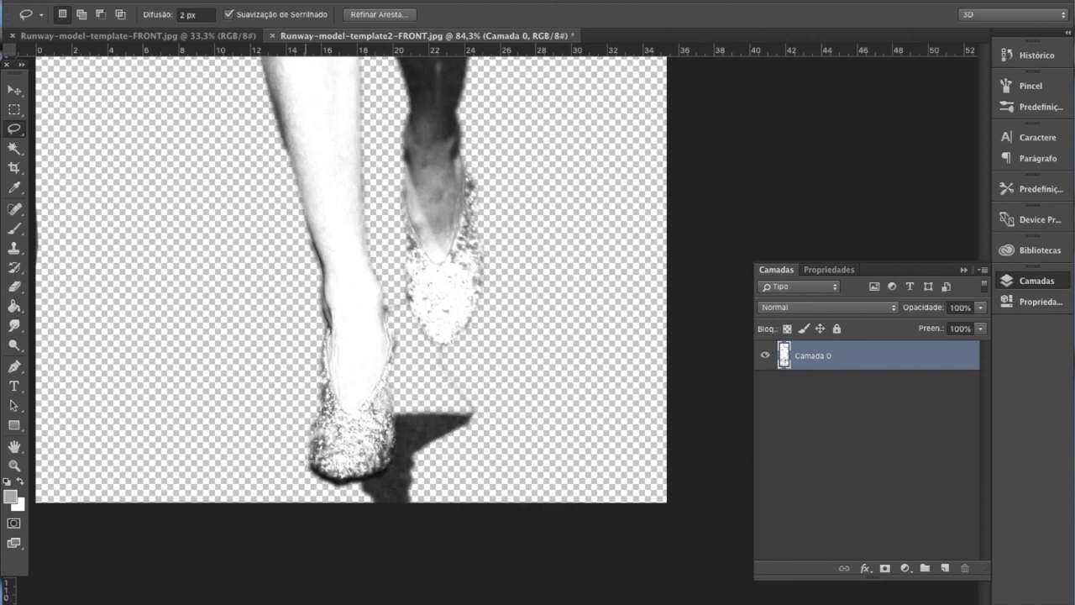
key("ctrl+d")
Flatten the cut-out figure onto a white background.
key("super+0")
left_click(983, 269)
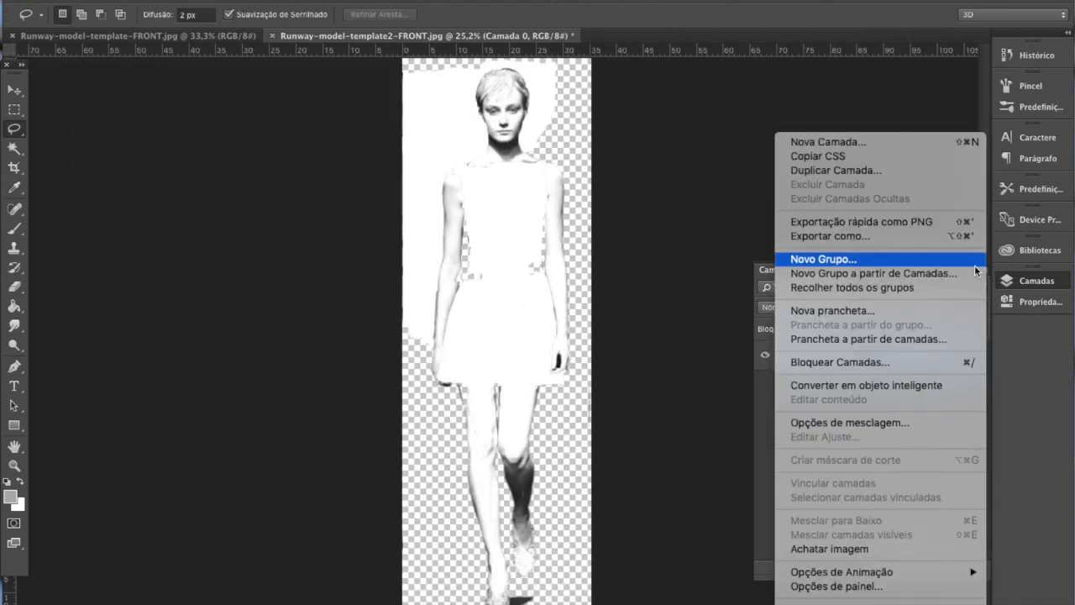
left_click(829, 549)
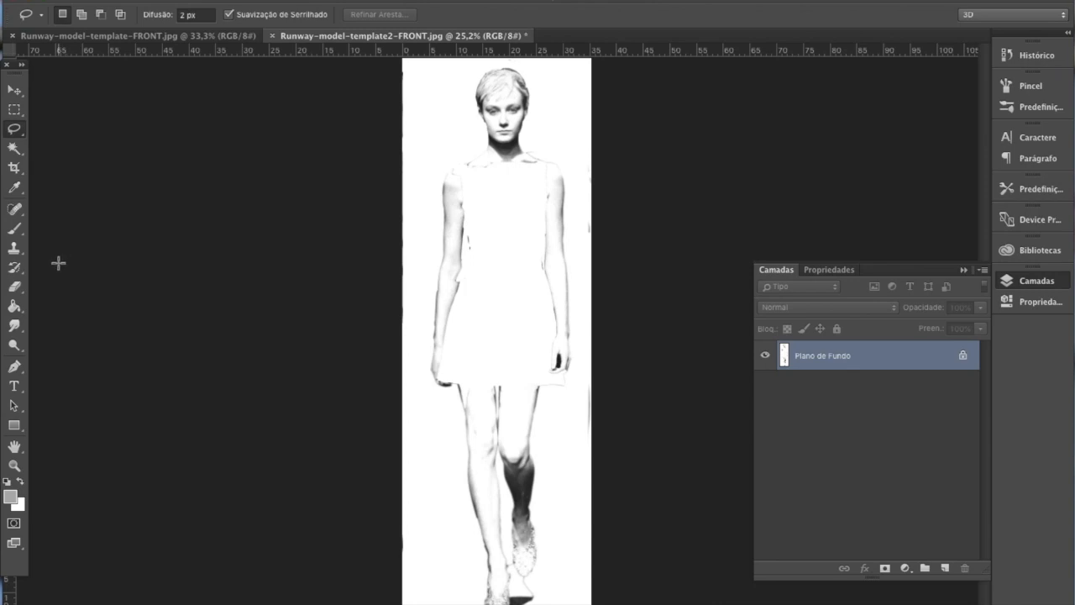
Add a new layer and brush dark contour lines for the shoulder, collarbones, waist and hips.
left_click(945, 568)
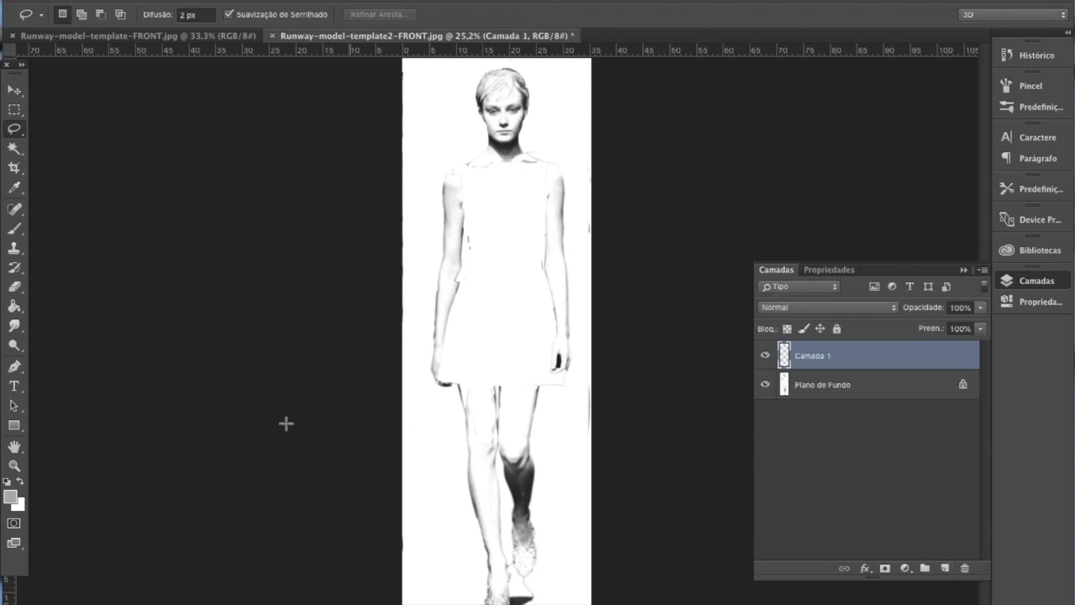
left_click(14, 228)
key("super+plus")
key("super+plus")
left_click_drag(430, 117, 386, 161)
left_click_drag(463, 121, 493, 130)
left_click_drag(547, 125, 515, 134)
mouse_move(422, 212)
left_mouse_down()
mouse_move(435, 316)
mouse_move(410, 551)
left_mouse_up()
left_click_drag(578, 256, 593, 472)
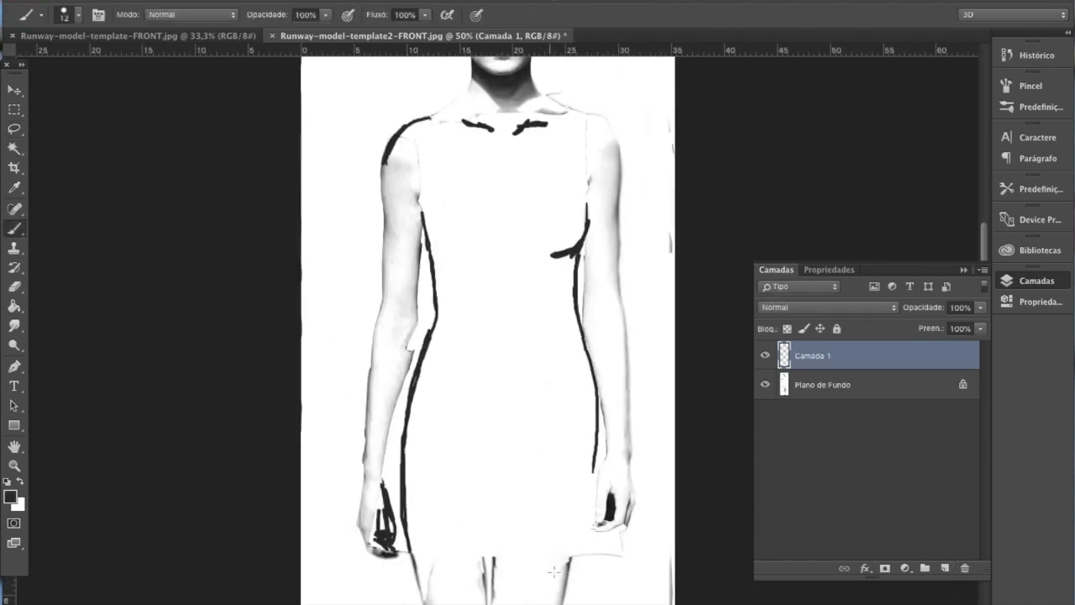
Brush the inner-thigh line, the outer thigh contour and a small navel mark on the contour layer.
scroll(553, 572, "down", 5)
left_click_drag(466, 301, 466, 382)
left_click_drag(571, 274, 545, 382)
key("e")
key("super+0")
key("b")
left_click_drag(506, 284, 504, 289)
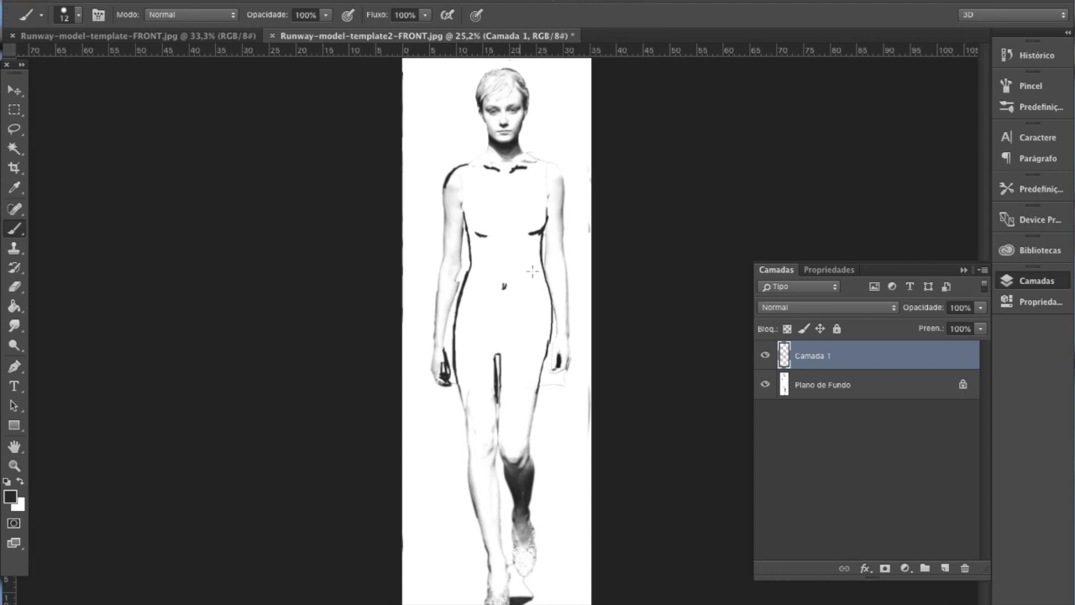
Merge the contour layer into the background and soften the shoulder and collarbone lines with healing and smudging.
key("Return")
key("super+e")
left_click(14, 209)
scroll(518, 165, "up", 10)
left_click_drag(307, 163, 327, 238)
mouse_move(348, 165)
left_mouse_down()
mouse_move(277, 216)
mouse_move(259, 250)
left_mouse_up()
left_click(14, 325)
left_click(14, 209)
left_click_drag(393, 171, 447, 185)
left_click_drag(489, 193, 546, 193)
Soften the bust and waist contour lines with the Smudge tool and Spot Healing Brush.
scroll(504, 192, "up", 3)
scroll(537, 252, "down", 7)
left_click(14, 325)
left_click(14, 209)
left_click(15, 325)
left_click_drag(546, 319, 497, 324)
scroll(252, 378, "down", 3)
left_click(14, 209)
scroll(235, 378, "down", 5)
left_click(14, 325)
left_click_drag(249, 227, 227, 349)
Blend the hip, hand and thigh contour lines into the figure with the Spot Healing Brush.
key("j")
left_click_drag(188, 394, 168, 521)
left_click_drag(223, 542, 242, 580)
left_click_drag(361, 542, 366, 595)
left_click_drag(394, 519, 394, 570)
scroll(415, 451, "down", 5)
left_click_drag(368, 299, 368, 341)
left_click_drag(338, 286, 341, 341)
left_click_drag(496, 264, 492, 291)
left_click_drag(514, 263, 593, 264)
key("e")
key("ctrl+0")
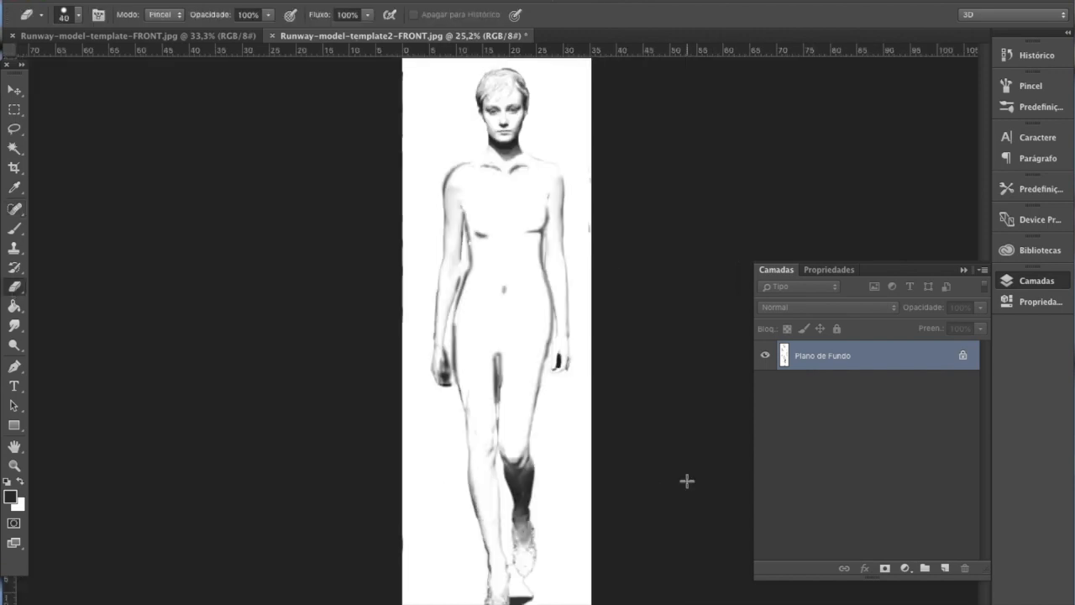